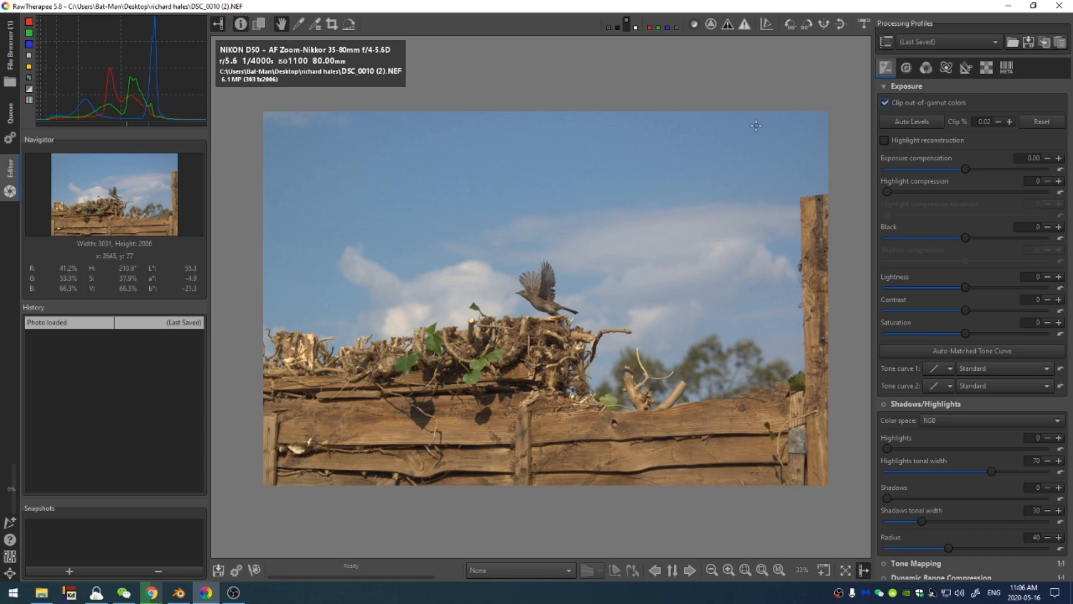
Turn on profiled lens correction using the automatically selected lens profile
{"action": "left_click", "coordinate": [967, 68]}
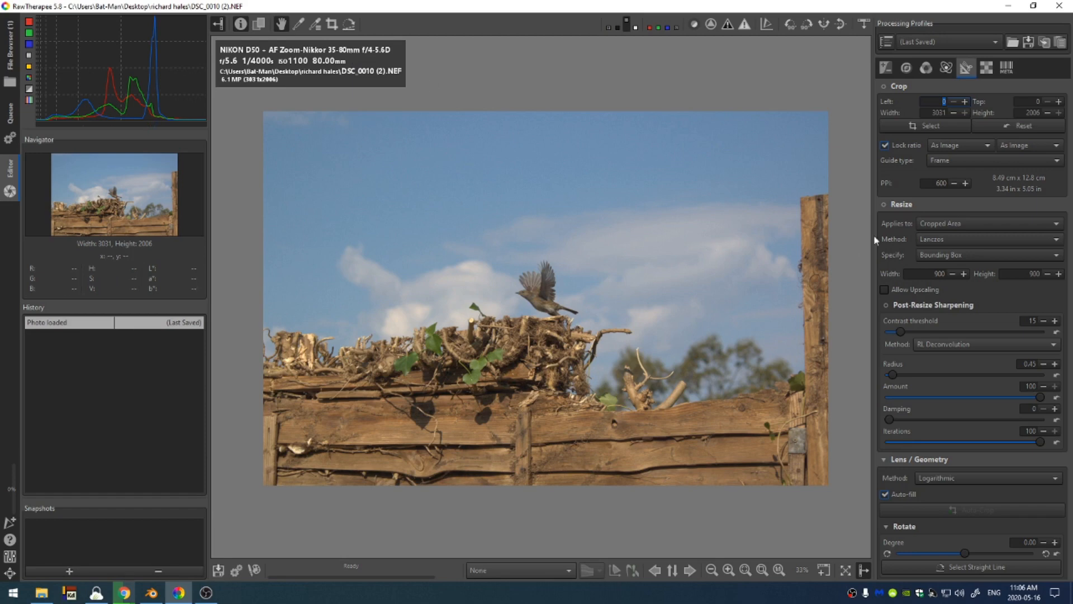
{"action": "scroll", "coordinate": [969, 196], "scroll_direction": "down", "scroll_amount": 5}
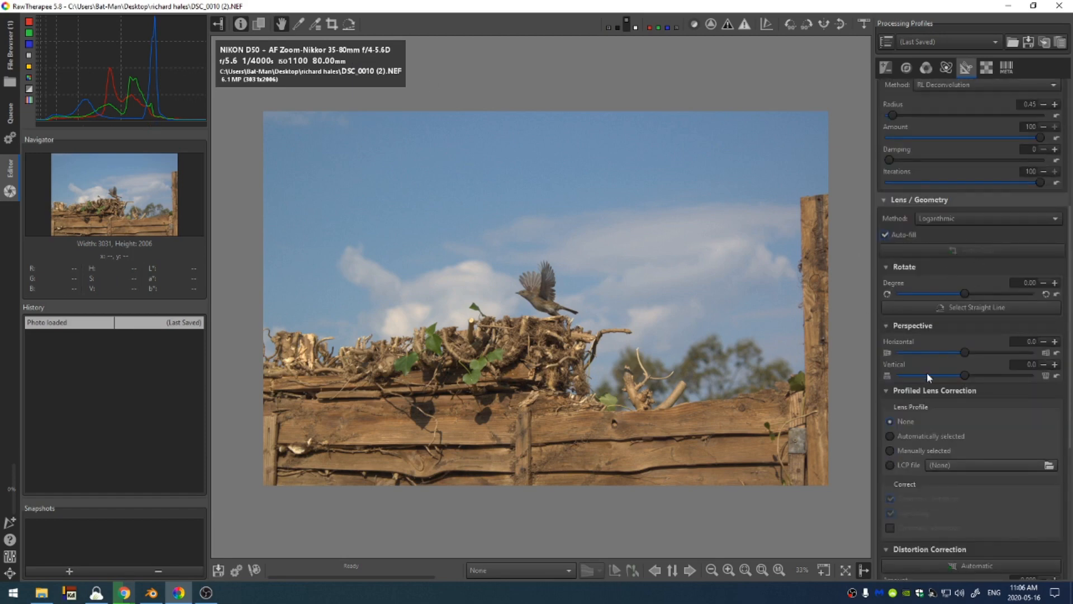
{"action": "scroll", "coordinate": [928, 375], "scroll_direction": "down", "scroll_amount": 2}
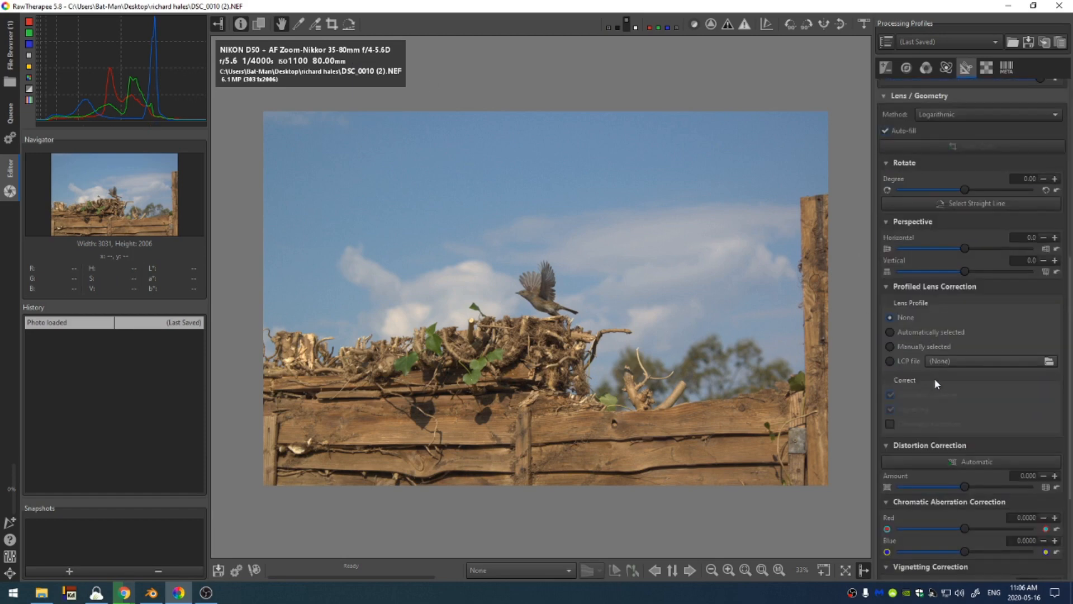
{"action": "left_click", "coordinate": [890, 331]}
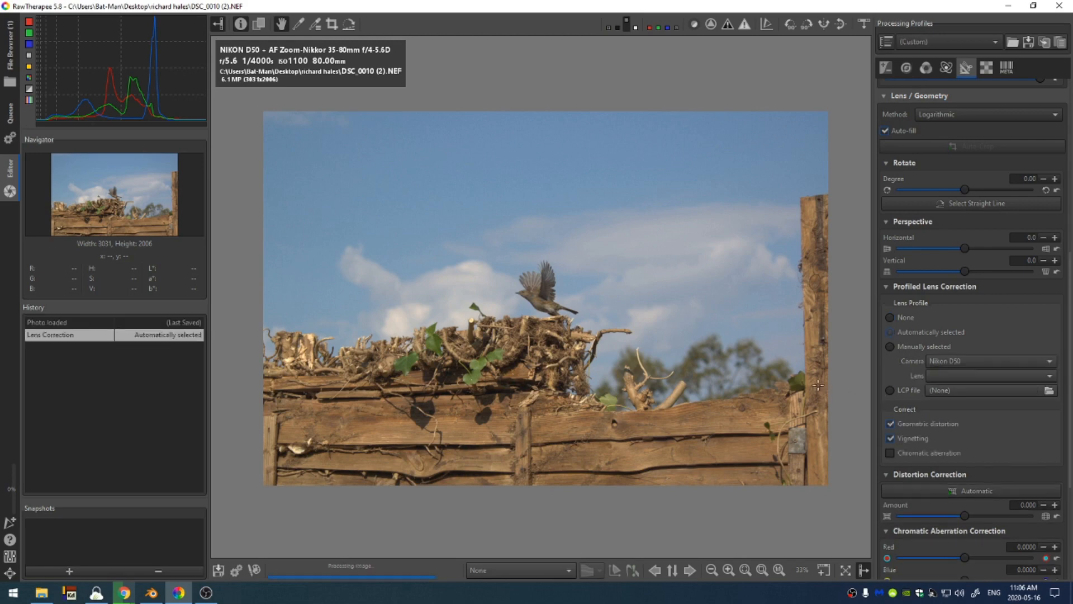
In Exposure, set Black to 1551, exposure compensation to 0.64, lightness to 21 and contrast to 42
{"action": "left_click", "coordinate": [885, 67]}
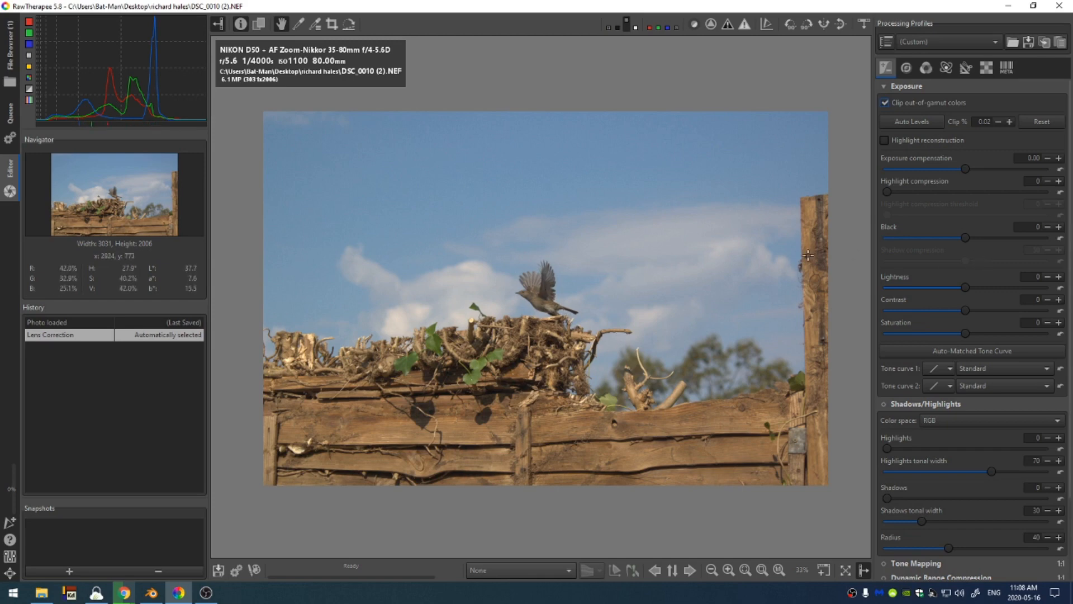
{"action": "left_click_drag", "start_coordinate": [971, 237], "coordinate": [979, 237]}
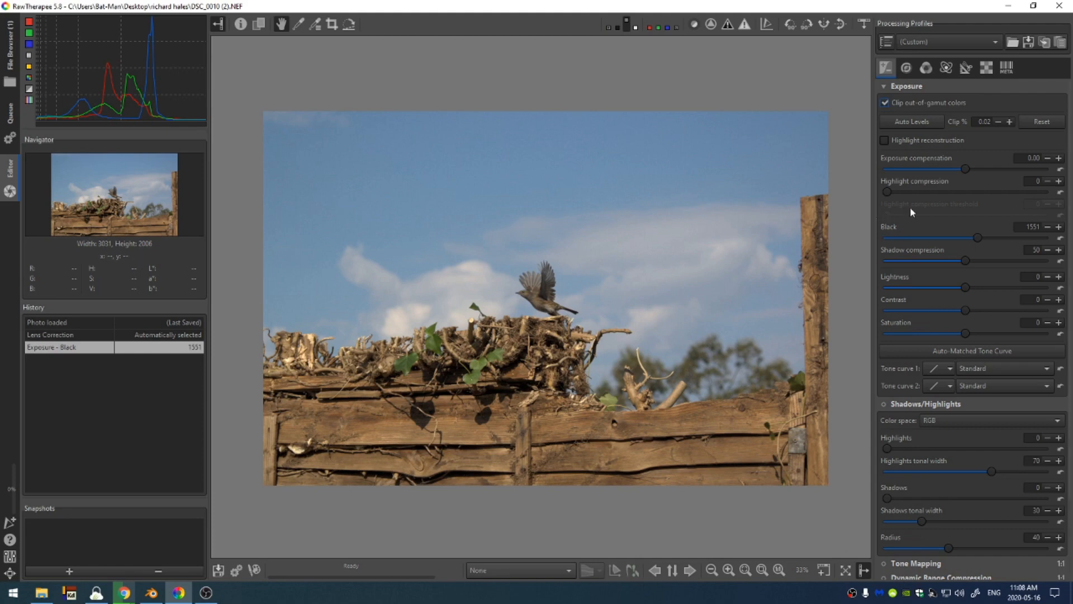
{"action": "left_click_drag", "start_coordinate": [967, 166], "coordinate": [971, 169]}
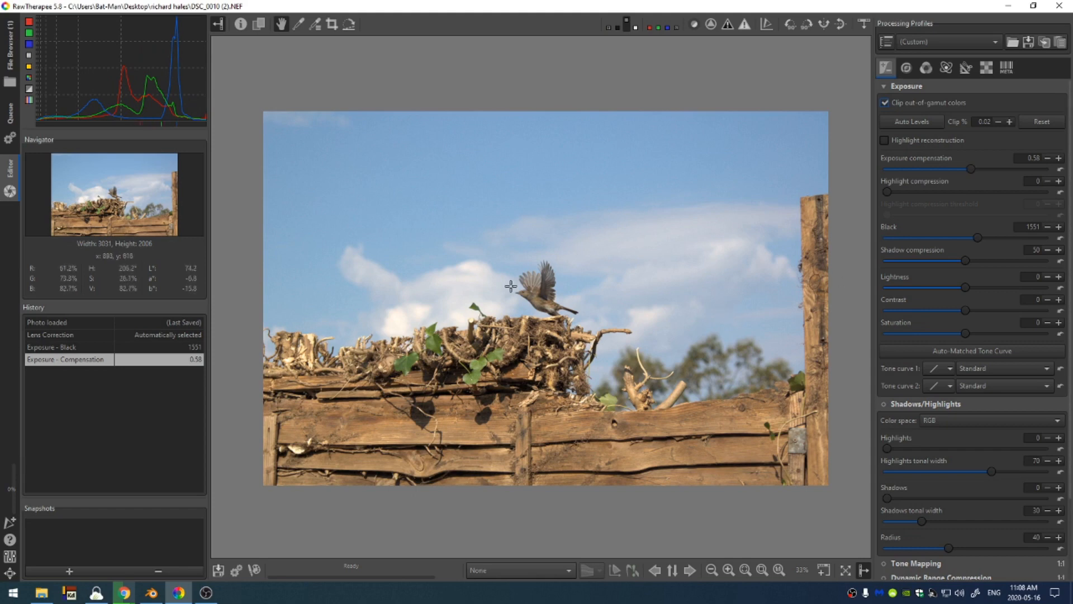
{"action": "left_click_drag", "start_coordinate": [971, 289], "coordinate": [1004, 311]}
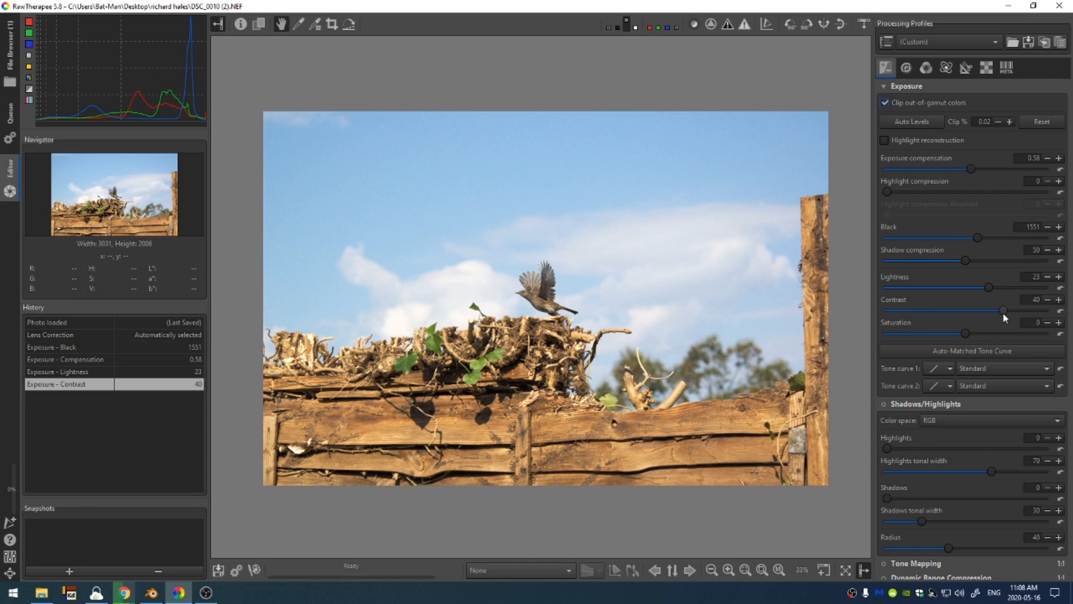
{"action": "left_click_drag", "start_coordinate": [969, 169], "coordinate": [972, 169]}
{"action": "left_click_drag", "start_coordinate": [989, 287], "coordinate": [1010, 310]}
{"action": "left_click_drag", "start_coordinate": [1000, 288], "coordinate": [1004, 310]}
Switch Tone curve 1 to Standard and shape the curve by adding three control points along the lower and middle tones
{"action": "left_click", "coordinate": [950, 369]}
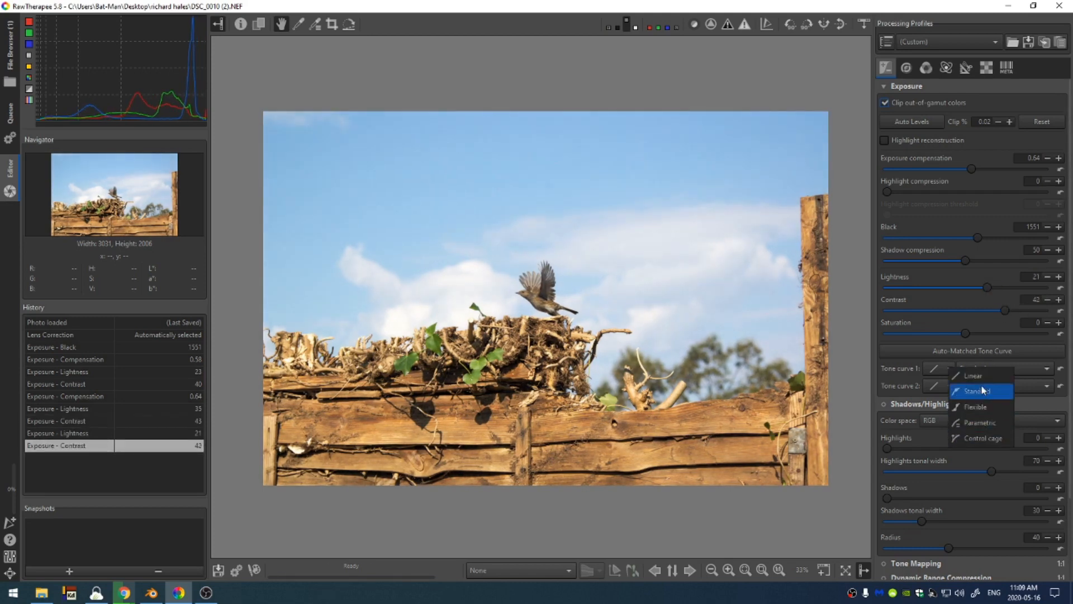
{"action": "left_click", "coordinate": [979, 391]}
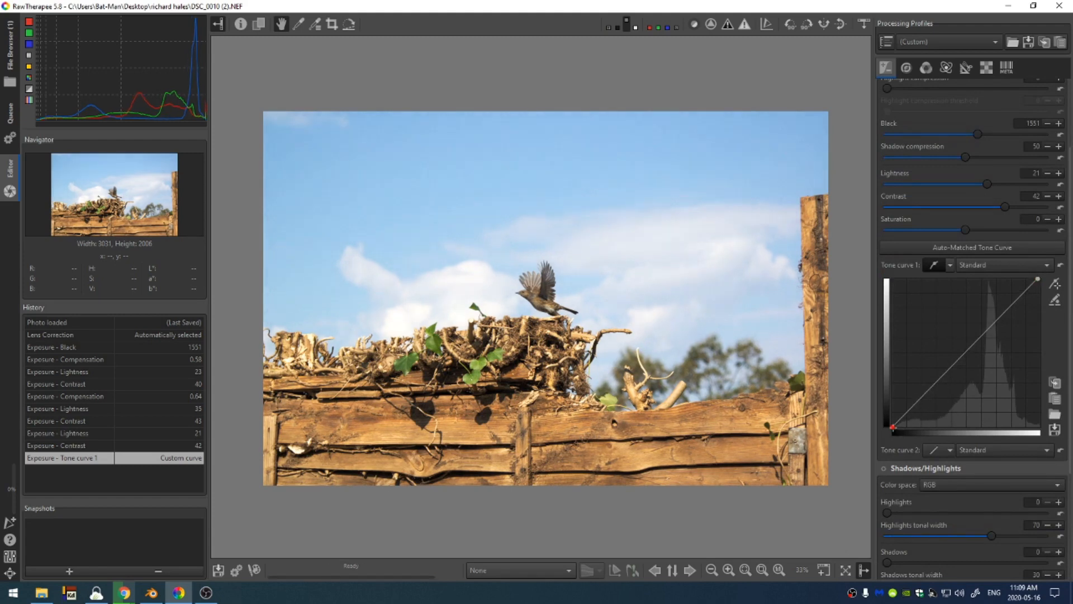
{"action": "left_click_drag", "start_coordinate": [893, 427], "coordinate": [897, 428]}
{"action": "left_click", "coordinate": [921, 411]}
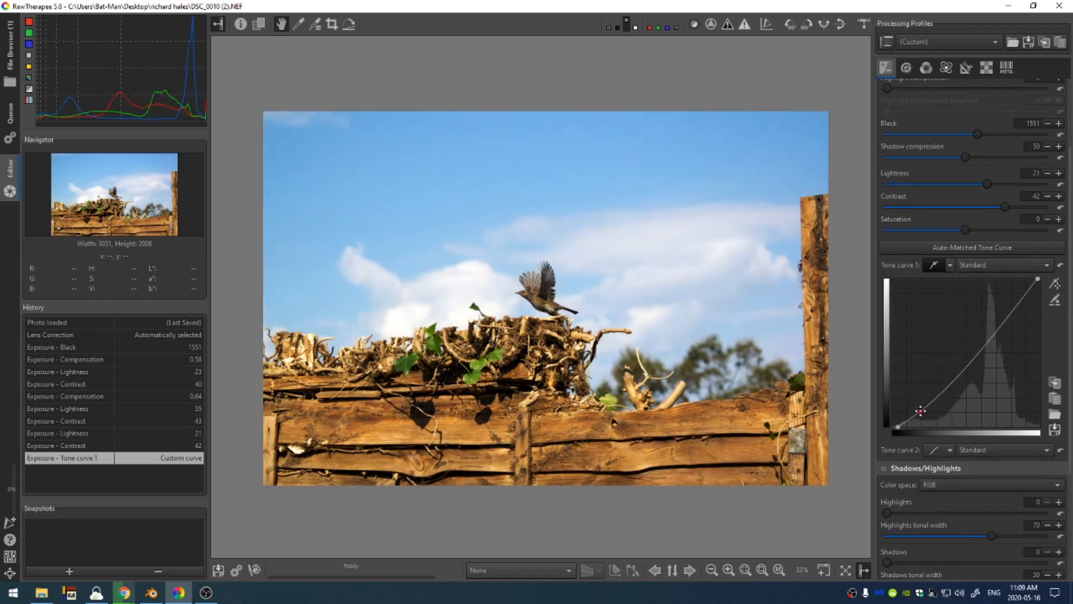
{"action": "left_click", "coordinate": [952, 374]}
{"action": "left_click", "coordinate": [969, 354]}
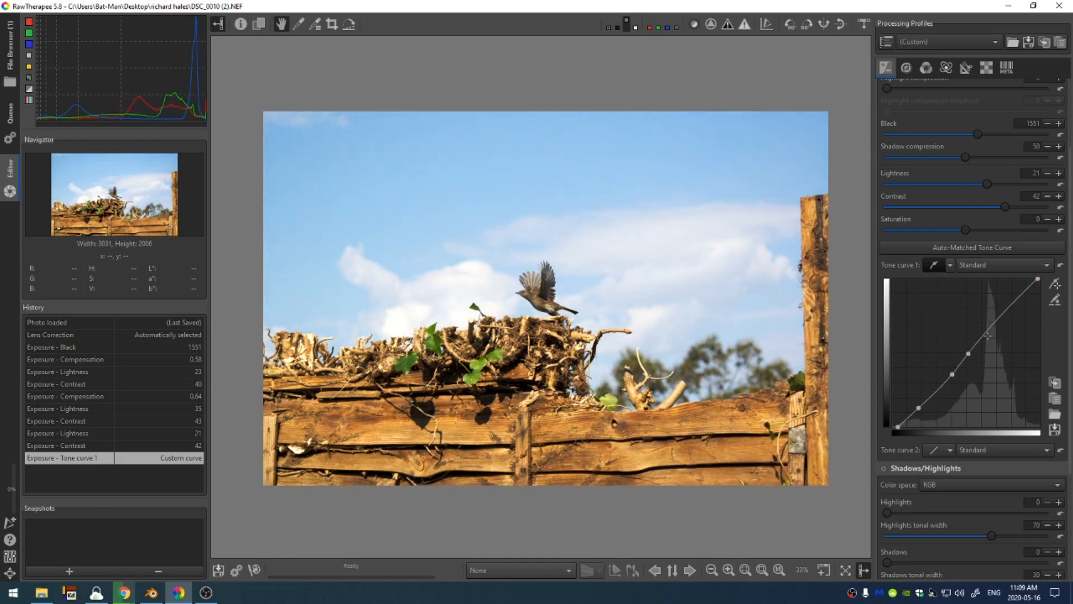
{"action": "left_click_drag", "start_coordinate": [969, 354], "coordinate": [974, 351]}
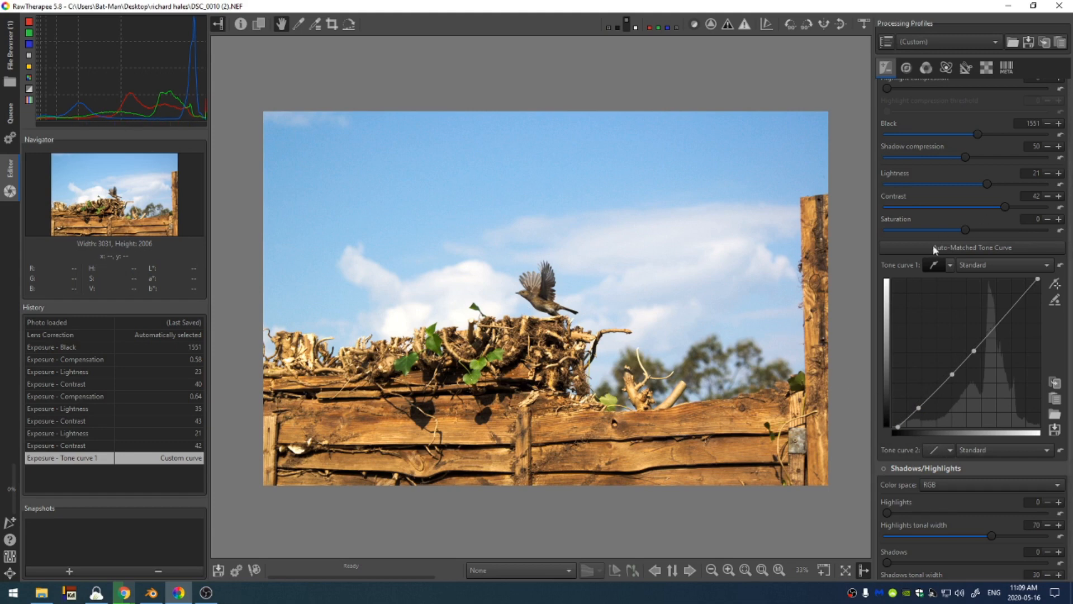
Enable Shadows/Highlights and set its Shadows amount to 29, toggling it to compare the result
{"action": "scroll", "coordinate": [827, 357], "scroll_direction": "down", "scroll_amount": 1}
{"action": "scroll", "coordinate": [827, 356], "scroll_direction": "up", "scroll_amount": 3}
{"action": "scroll", "coordinate": [757, 336], "scroll_direction": "up", "scroll_amount": 2}
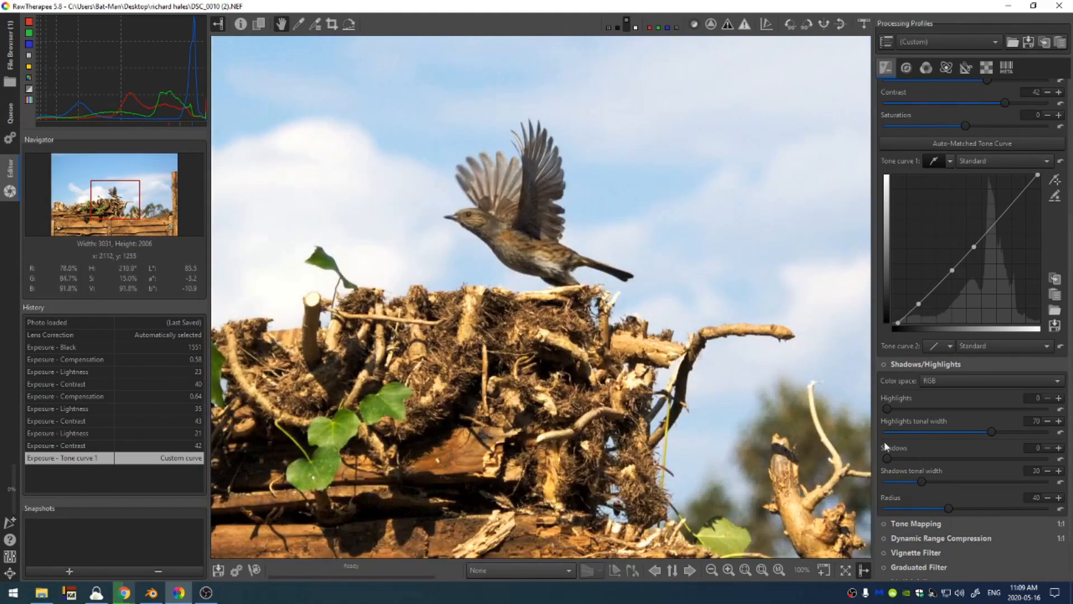
{"action": "left_click", "coordinate": [884, 364]}
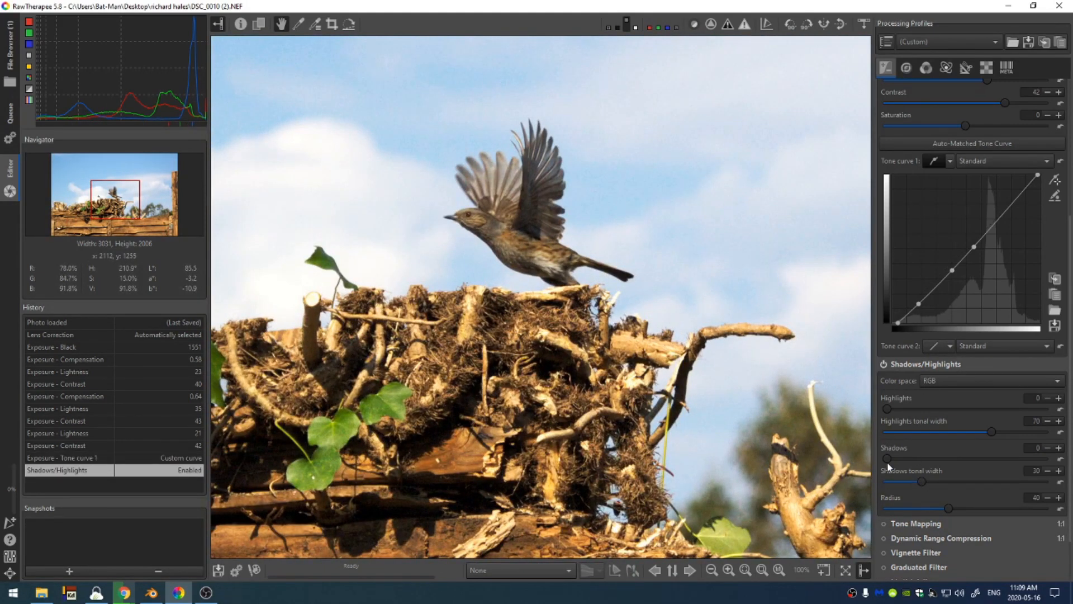
{"action": "left_click_drag", "start_coordinate": [897, 463], "coordinate": [934, 465]}
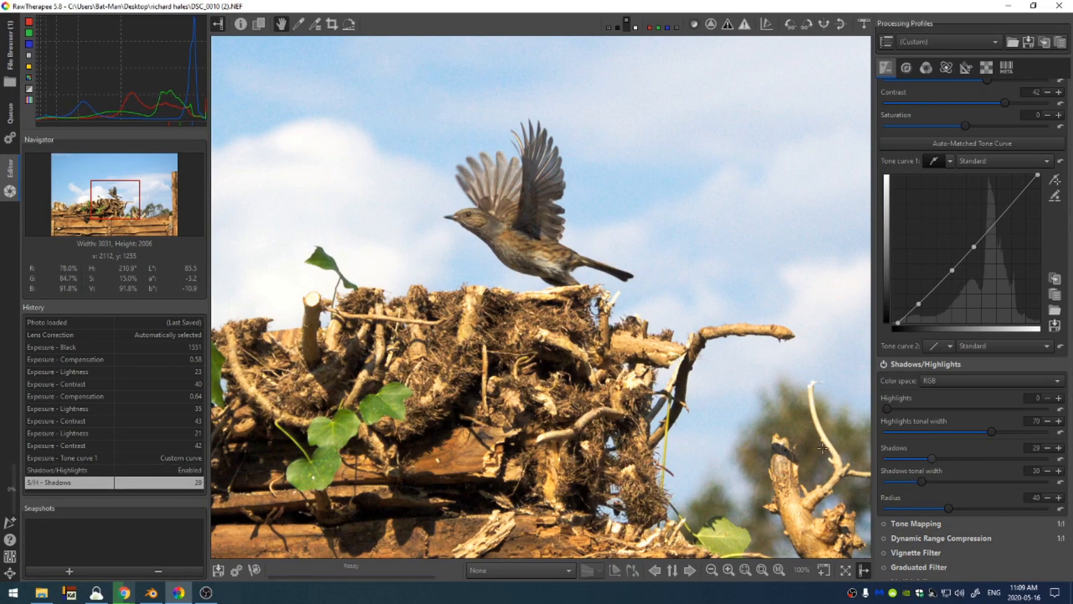
{"action": "scroll", "coordinate": [661, 408], "scroll_direction": "down", "scroll_amount": 4}
{"action": "scroll", "coordinate": [643, 402], "scroll_direction": "up", "scroll_amount": 1}
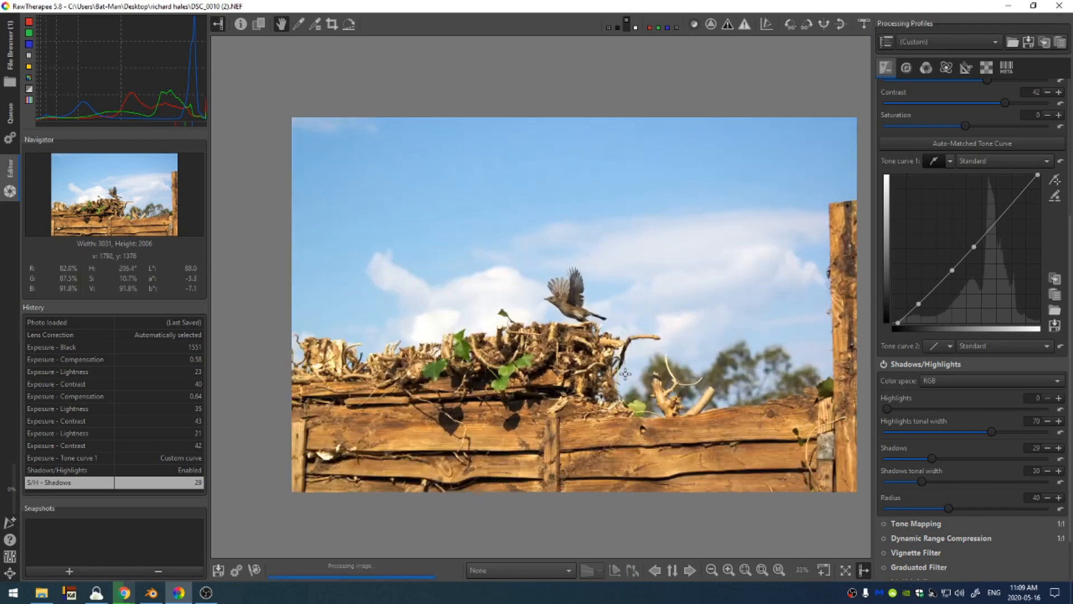
{"action": "left_click", "coordinate": [883, 364]}
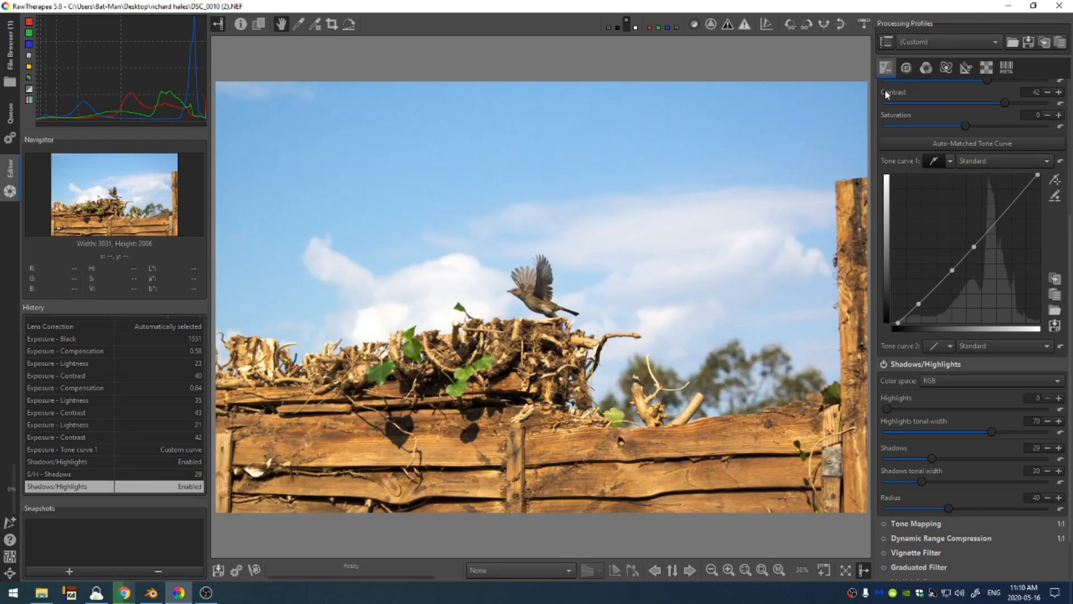
Enable Crop with the ratio locked to 4:5 in portrait orientation and Rule of Thirds guides
{"action": "left_click", "coordinate": [966, 68]}
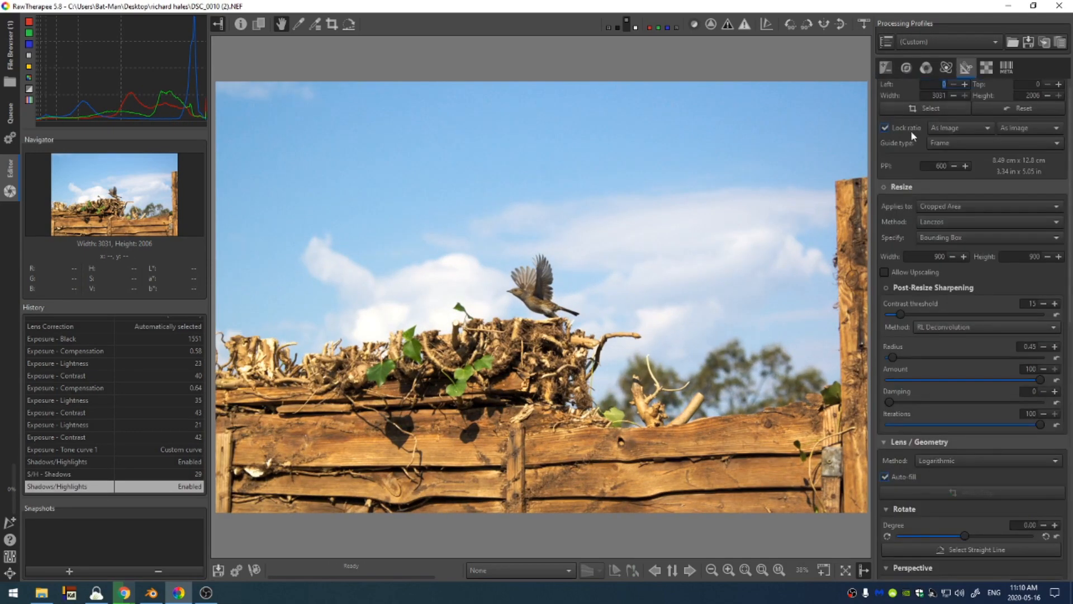
{"action": "scroll", "coordinate": [911, 130], "scroll_direction": "up", "scroll_amount": 1}
{"action": "left_click", "coordinate": [884, 86]}
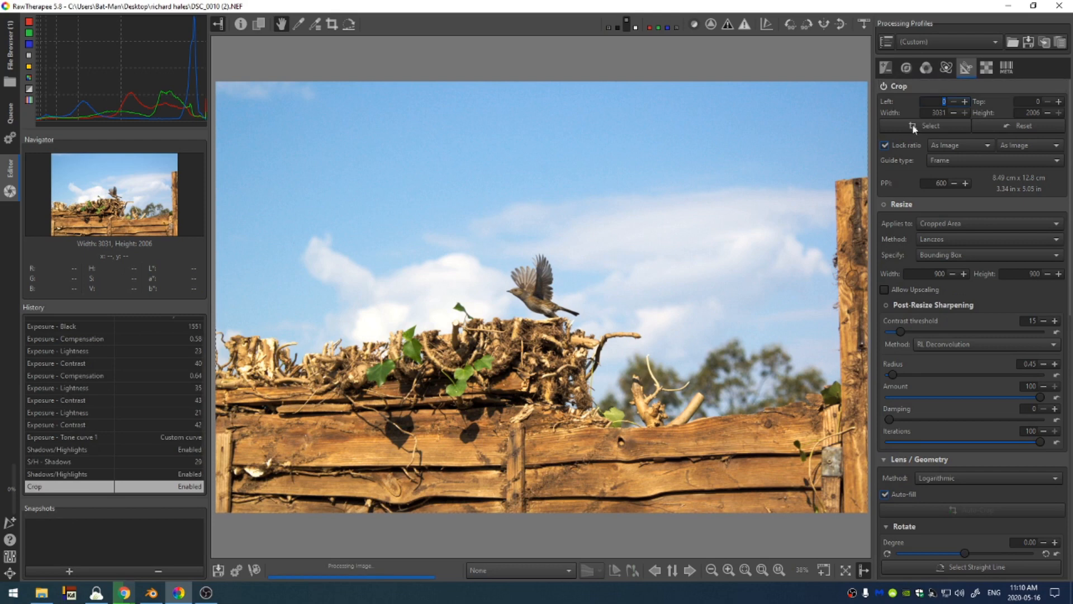
{"action": "left_click", "coordinate": [947, 142]}
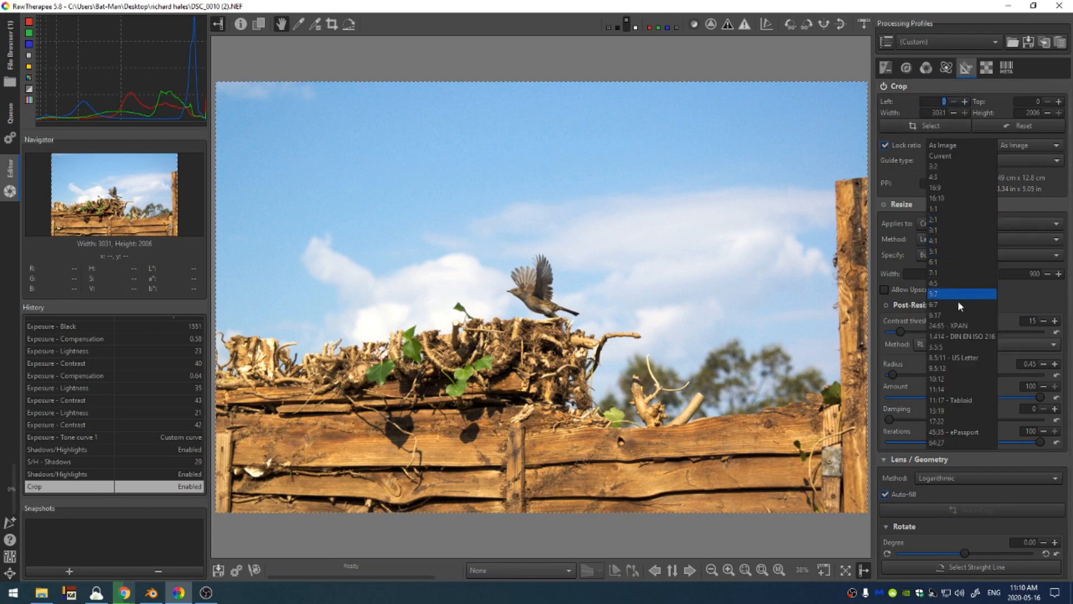
{"action": "left_click", "coordinate": [955, 284]}
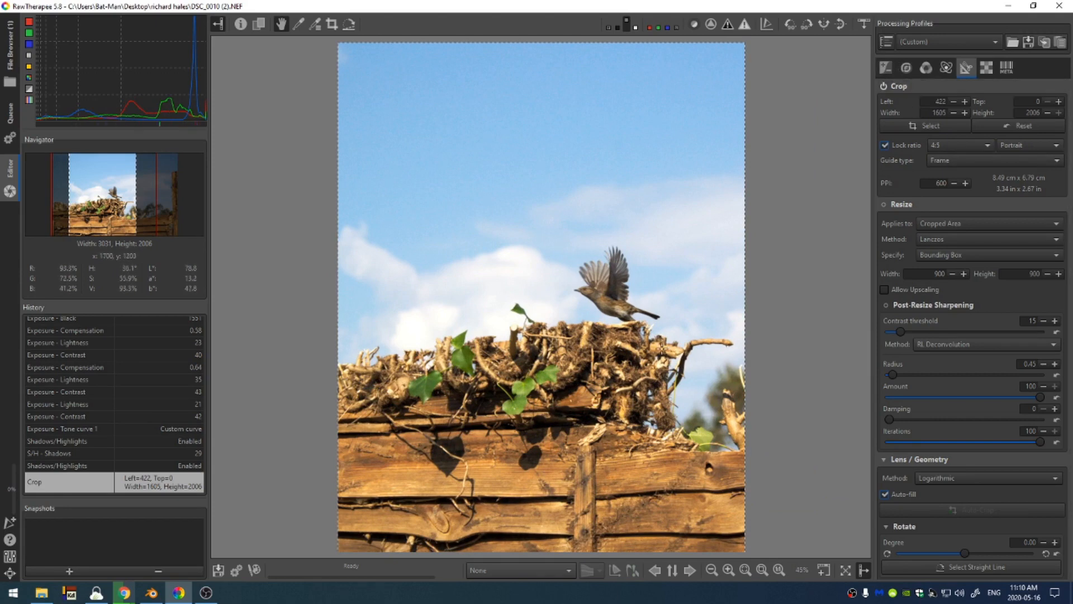
{"action": "left_click", "coordinate": [978, 160]}
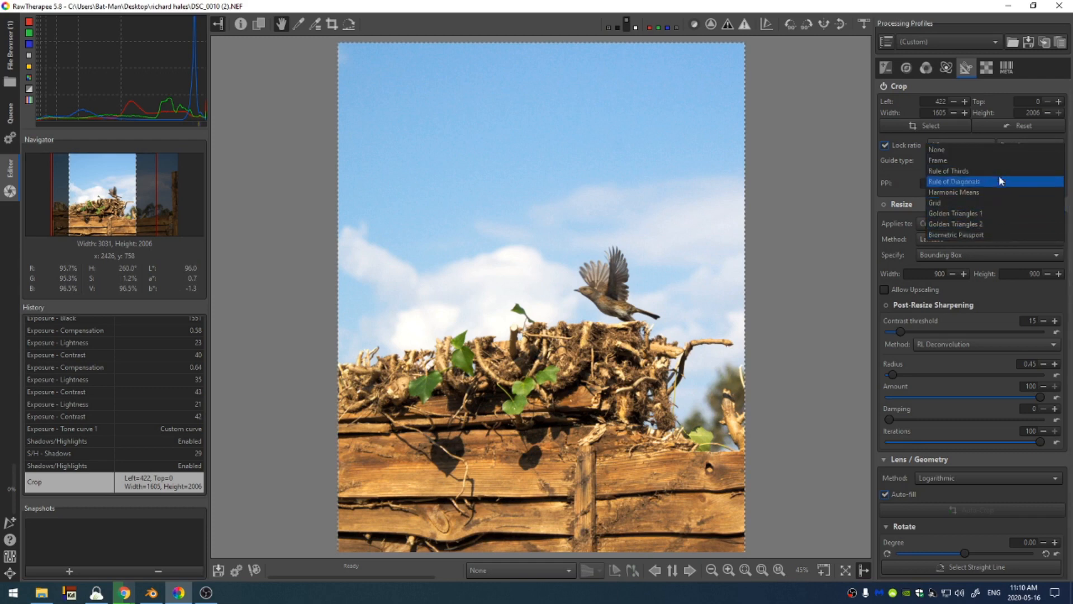
{"action": "left_click", "coordinate": [998, 170]}
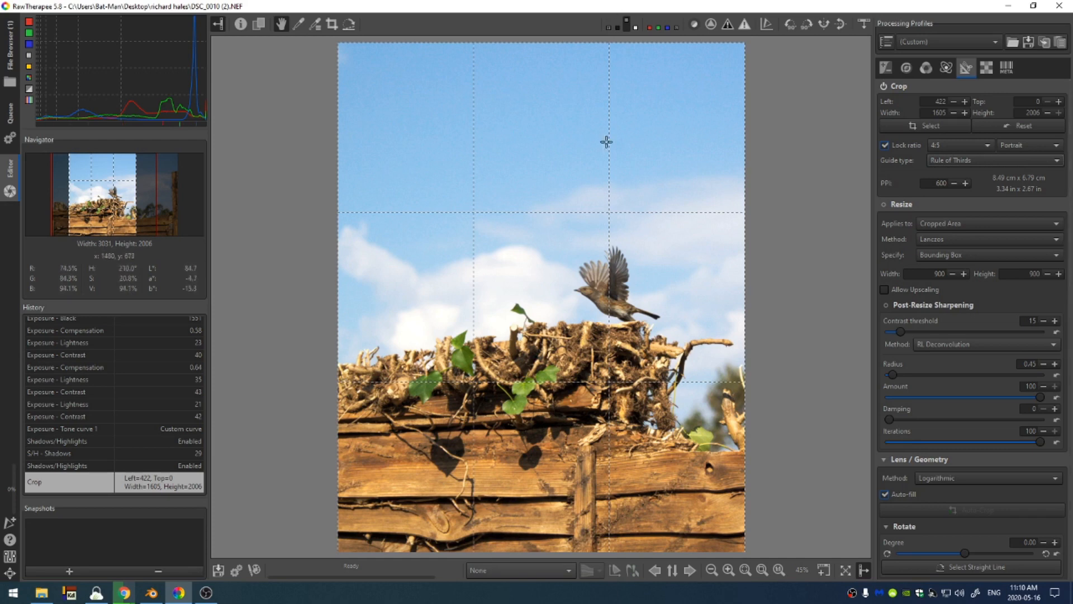
Enable Sharpening, view the bird at 100%, and expand the sharpening settings
{"action": "left_click", "coordinate": [946, 67]}
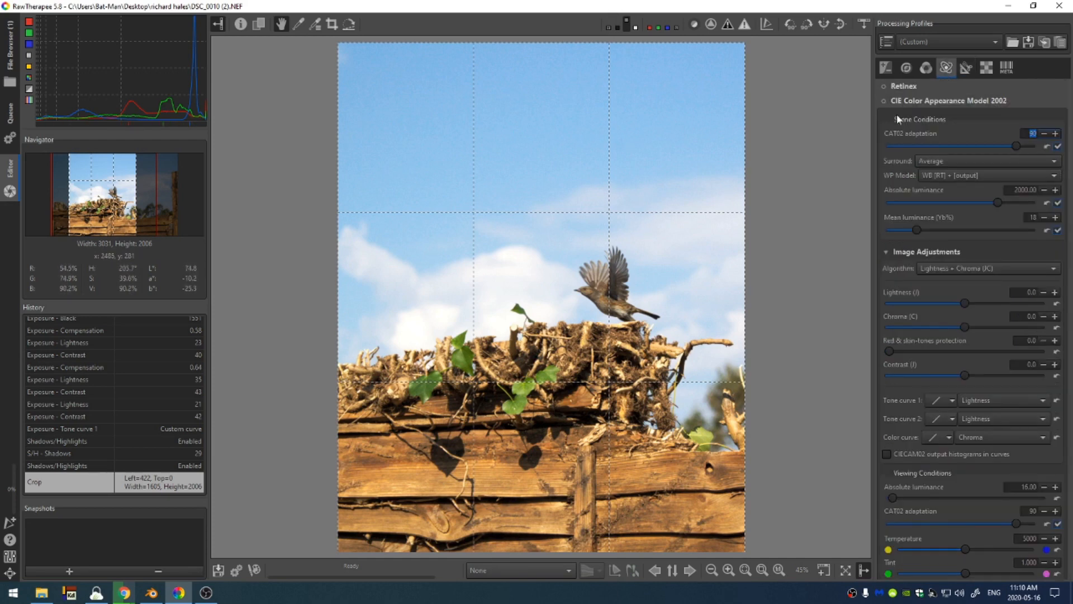
{"action": "left_click", "coordinate": [972, 71]}
{"action": "left_click", "coordinate": [968, 161]}
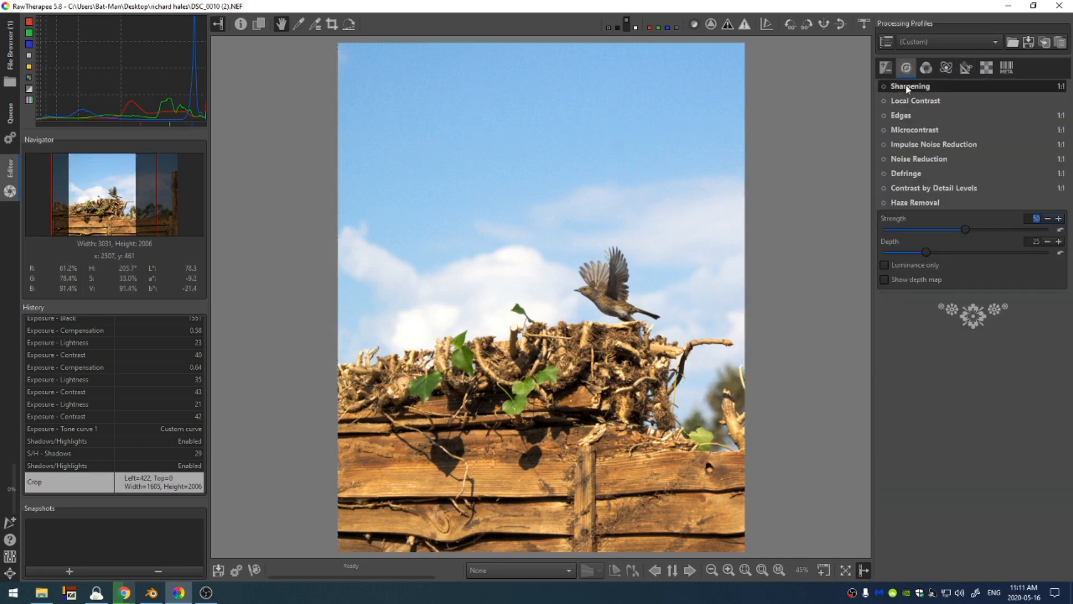
{"action": "left_click", "coordinate": [884, 86]}
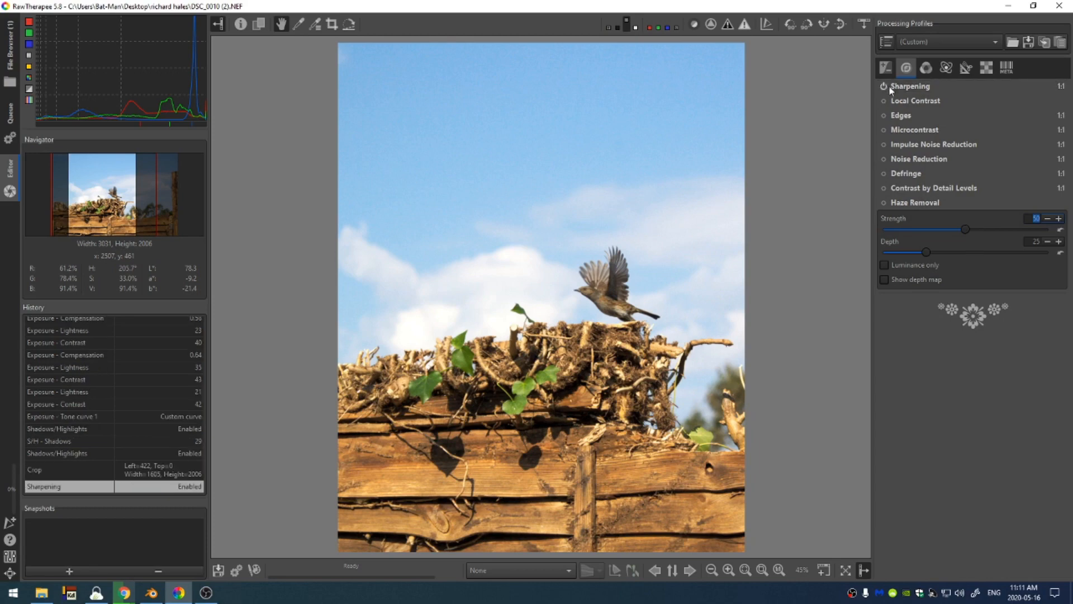
{"action": "left_click", "coordinate": [780, 572]}
{"action": "left_click_drag", "start_coordinate": [817, 349], "coordinate": [654, 345]}
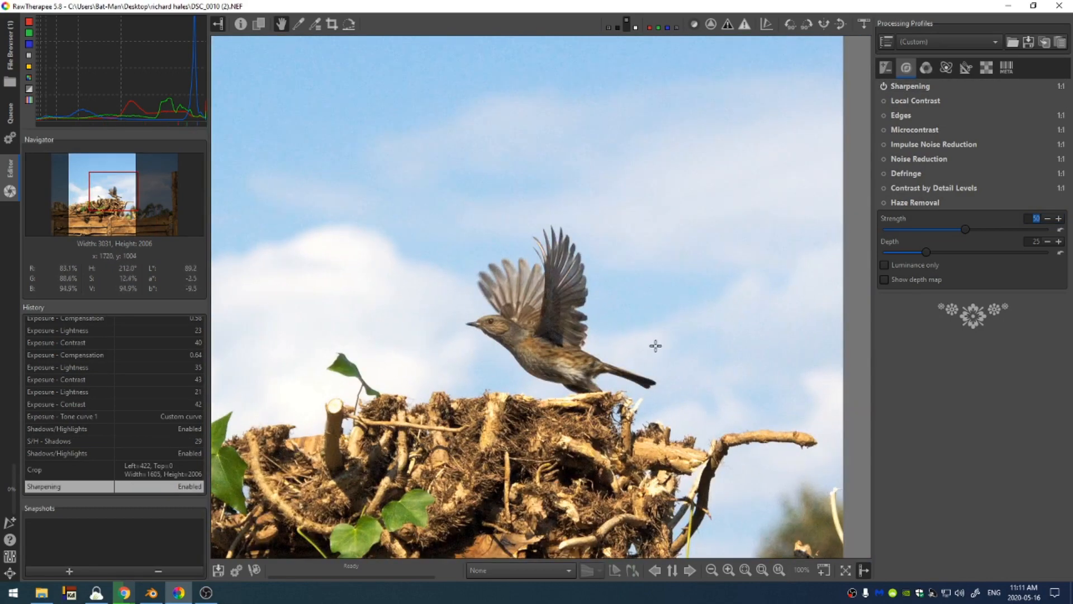
{"action": "left_click", "coordinate": [912, 86]}
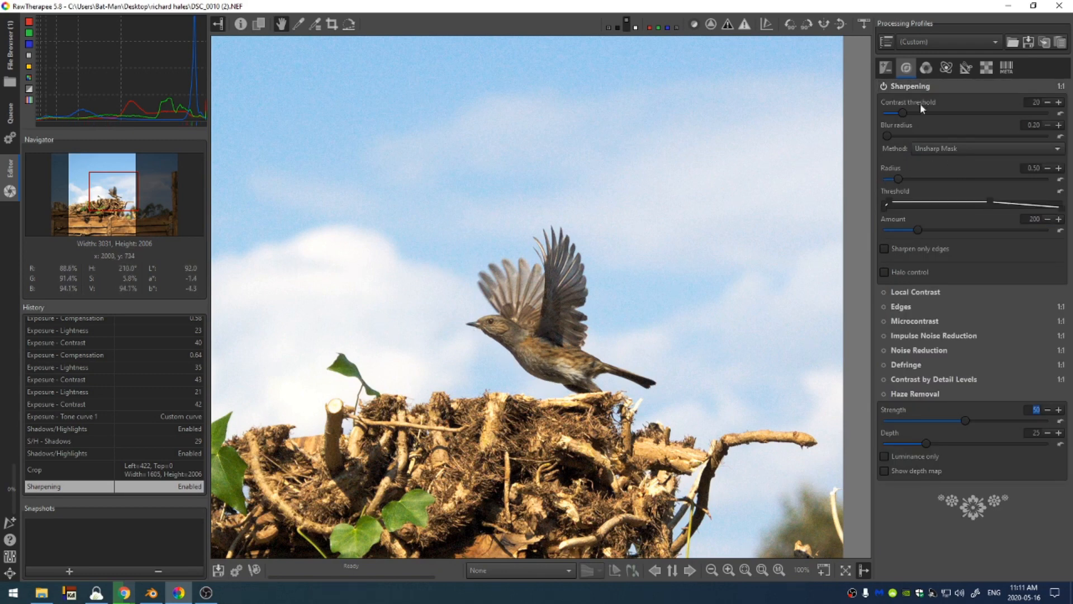
Set sharpening contrast threshold to 75, blur radius 0.28, radius 0.58 and amount 330, toggling it to compare
{"action": "left_click_drag", "start_coordinate": [943, 115], "coordinate": [969, 119]}
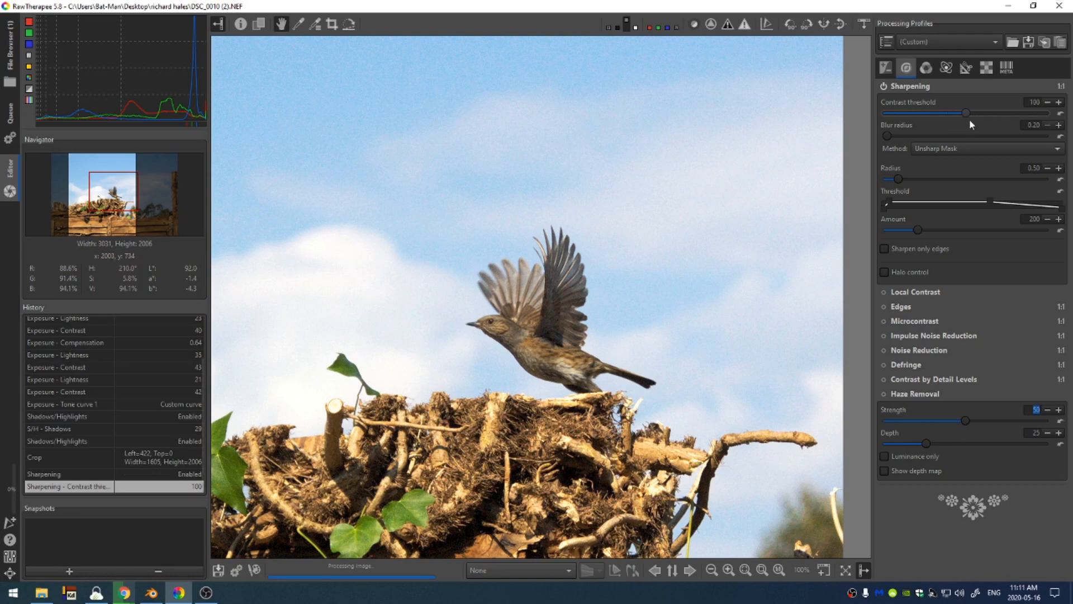
{"action": "left_click_drag", "start_coordinate": [897, 176], "coordinate": [921, 179]}
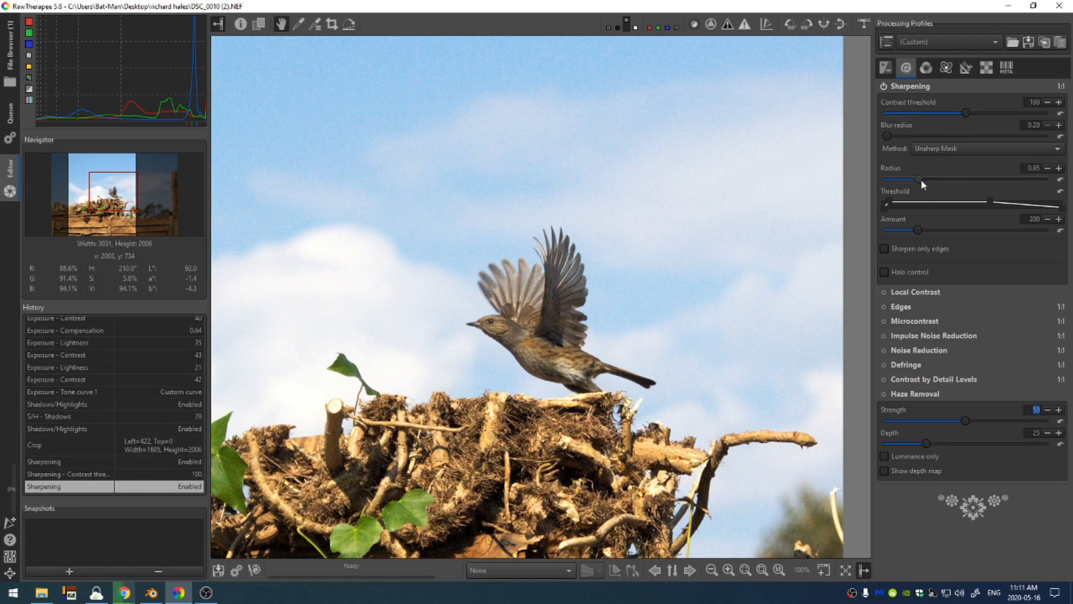
{"action": "left_click_drag", "start_coordinate": [1024, 233], "coordinate": [1021, 230]}
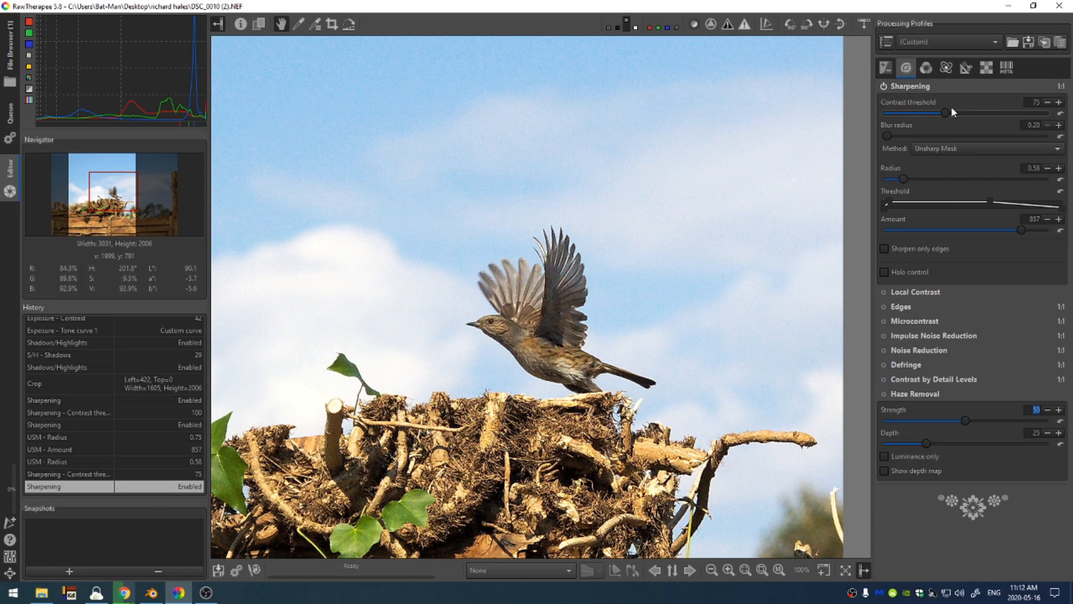
{"action": "left_click_drag", "start_coordinate": [888, 136], "coordinate": [892, 139]}
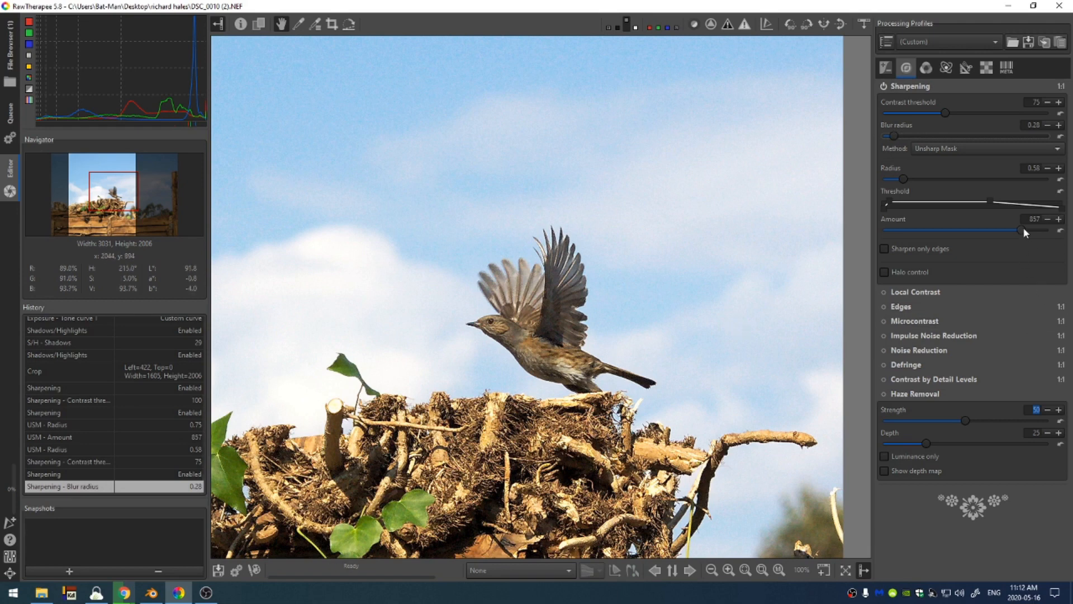
{"action": "left_click_drag", "start_coordinate": [1025, 229], "coordinate": [931, 235]}
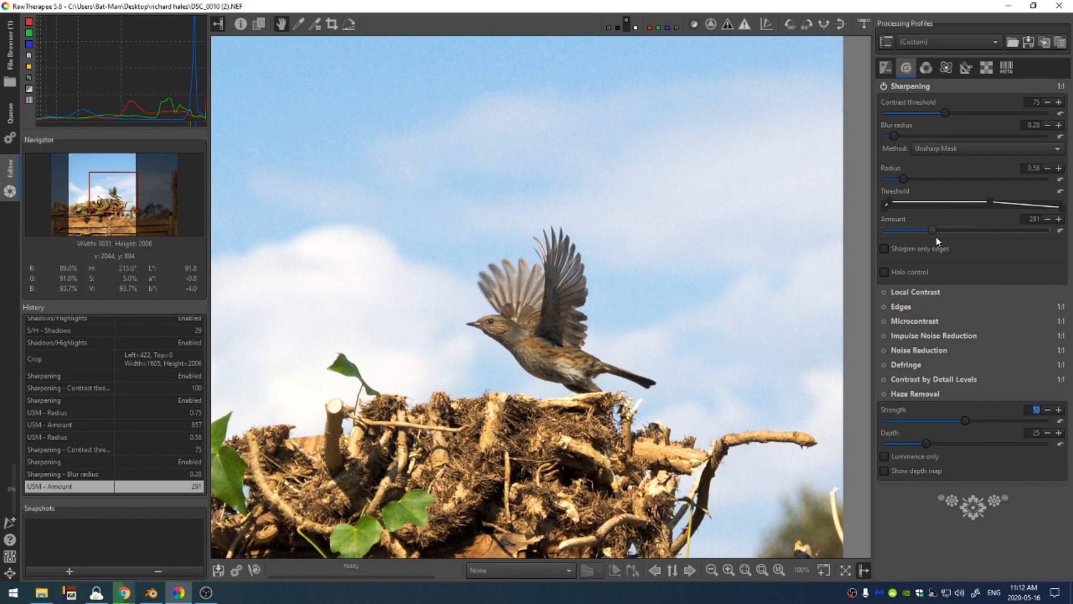
{"action": "left_click", "coordinate": [1060, 230]}
{"action": "left_click", "coordinate": [886, 87]}
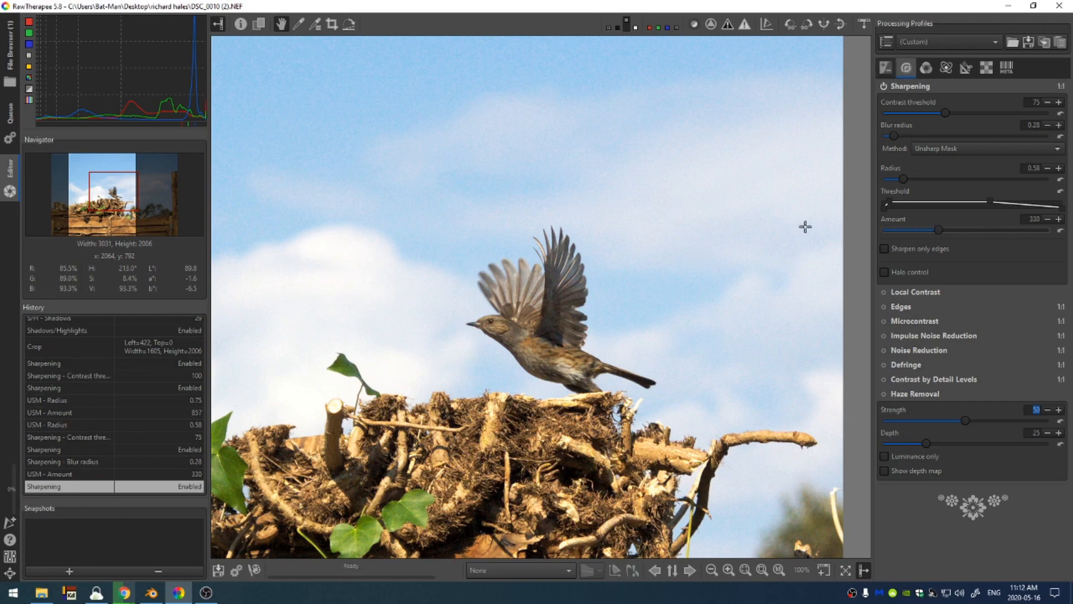
Enable Local Contrast and set its radius to 47, darkness 0.72, lightness 0.57 and amount 0.20
{"action": "left_click", "coordinate": [894, 292]}
{"action": "scroll", "coordinate": [720, 320], "scroll_direction": "up", "scroll_amount": 1}
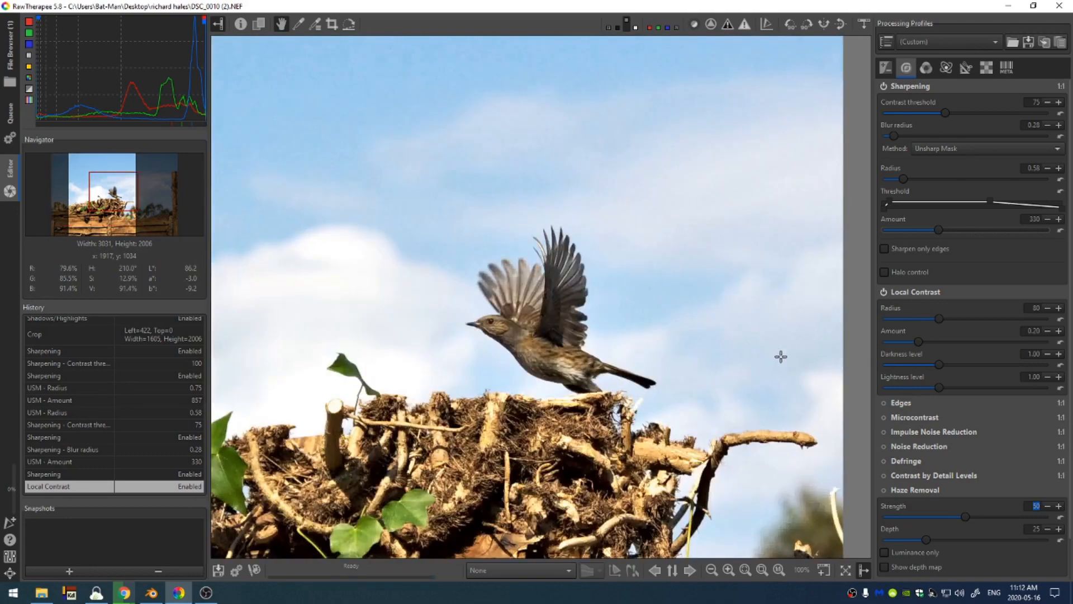
{"action": "left_click_drag", "start_coordinate": [771, 338], "coordinate": [777, 274]}
{"action": "left_click_drag", "start_coordinate": [919, 342], "coordinate": [1025, 342]}
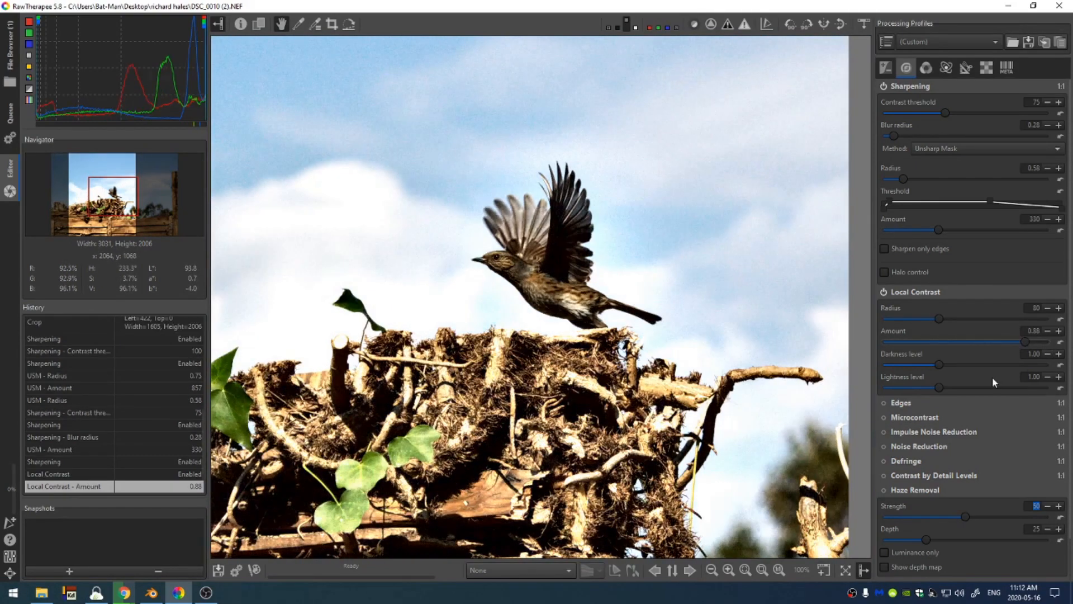
{"action": "left_click_drag", "start_coordinate": [937, 317], "coordinate": [909, 319]}
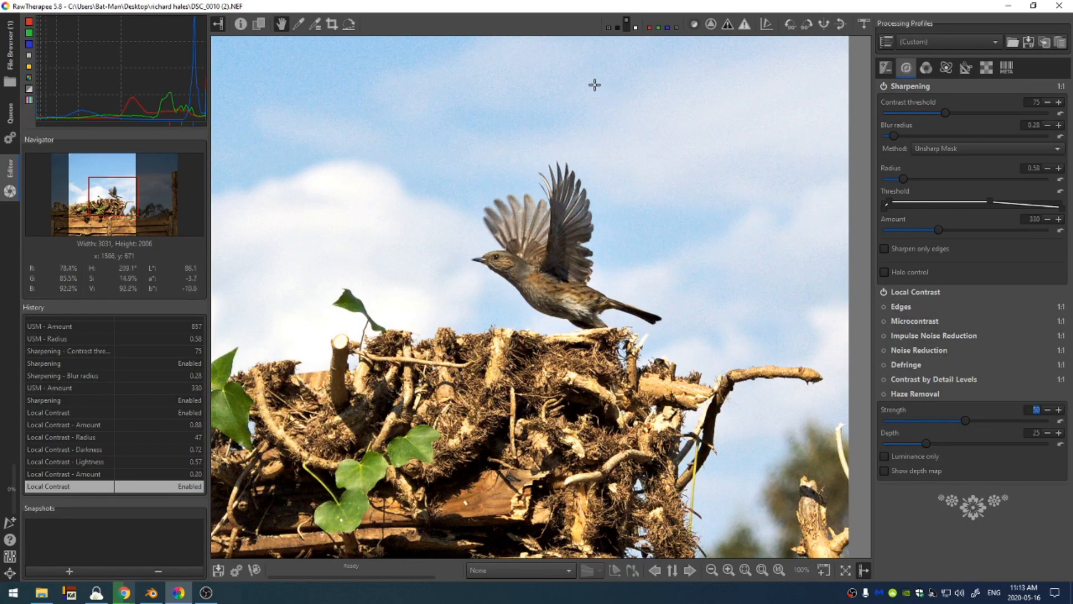
Enable Noise Reduction and raise its luminance noise reduction to 23.97
{"action": "left_click", "coordinate": [886, 350]}
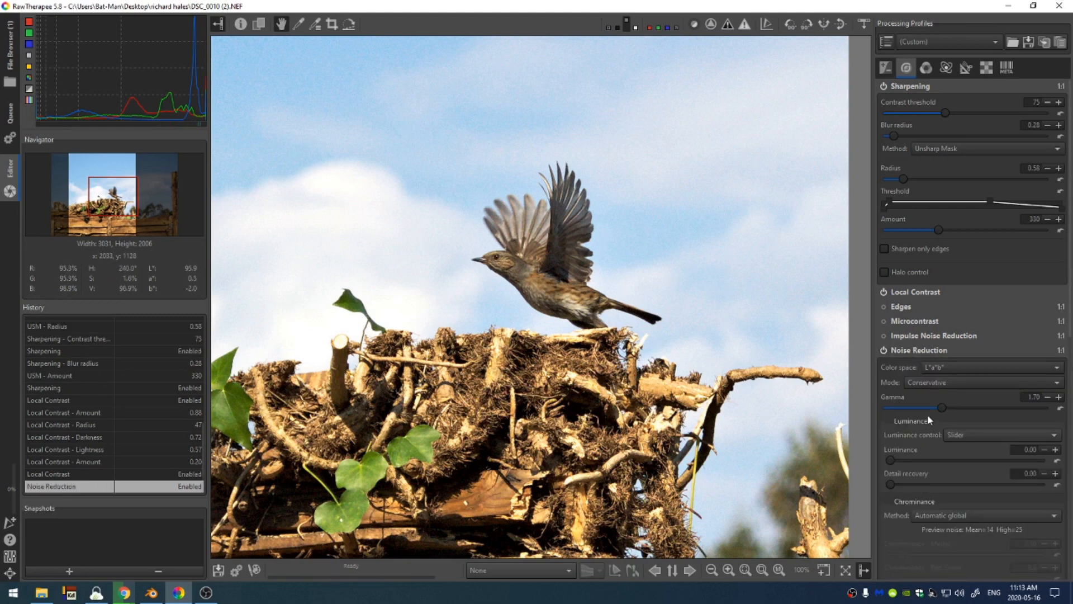
{"action": "left_click_drag", "start_coordinate": [890, 460], "coordinate": [910, 461]}
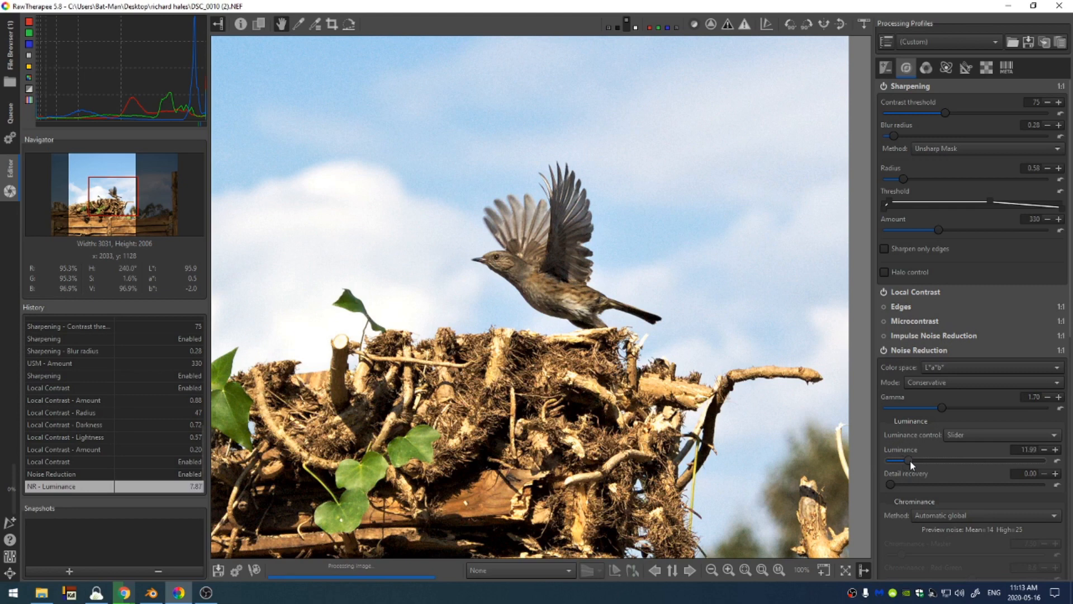
Show and hide the photo's shooting information, then collapse the Noise Reduction settings
{"action": "left_click", "coordinate": [241, 24]}
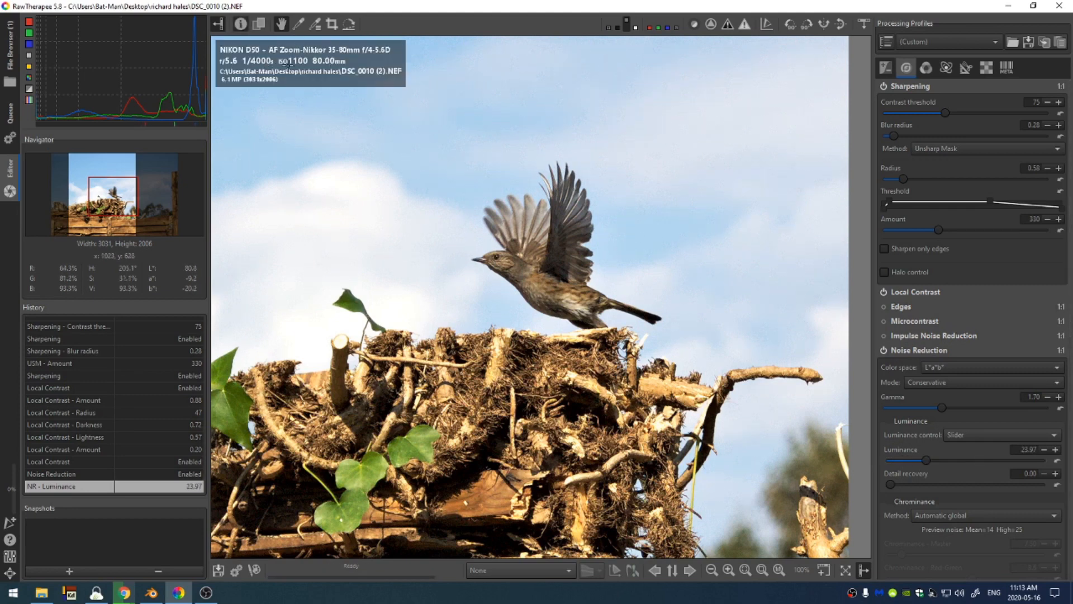
{"action": "left_click", "coordinate": [241, 24]}
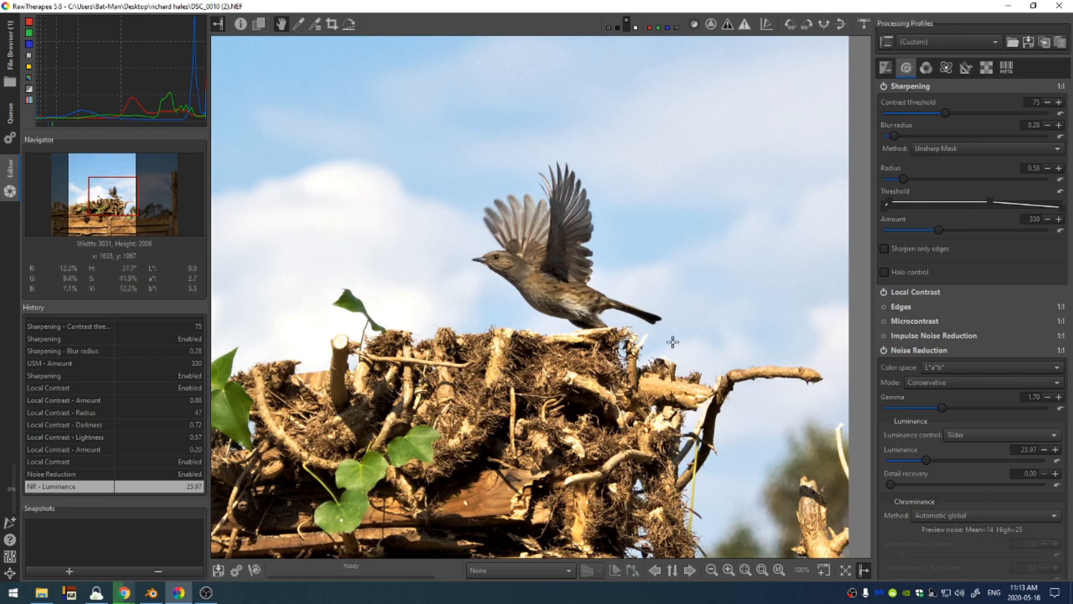
{"action": "left_click", "coordinate": [919, 350]}
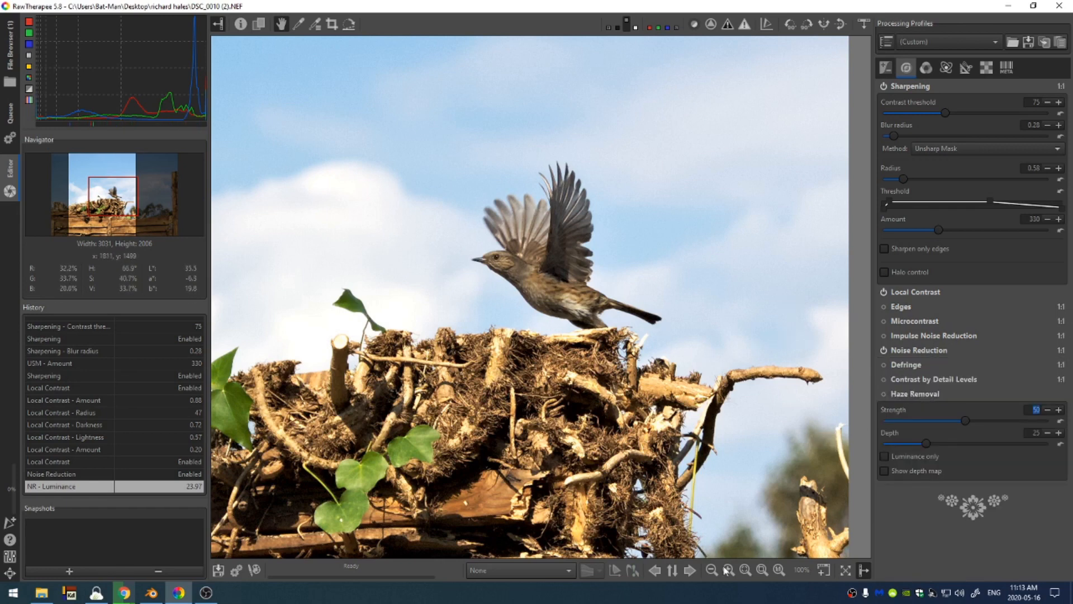
Fit the whole image in view and enable Haze Removal with strength 31 and depth 9
{"action": "left_click", "coordinate": [764, 571]}
{"action": "left_click", "coordinate": [884, 394]}
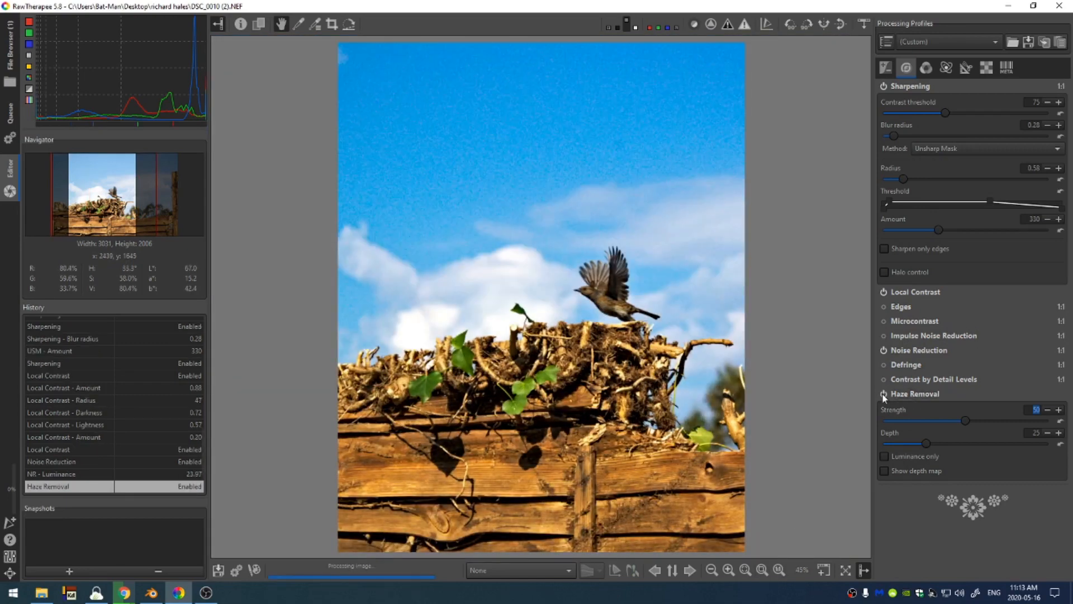
{"action": "left_click", "coordinate": [911, 395]}
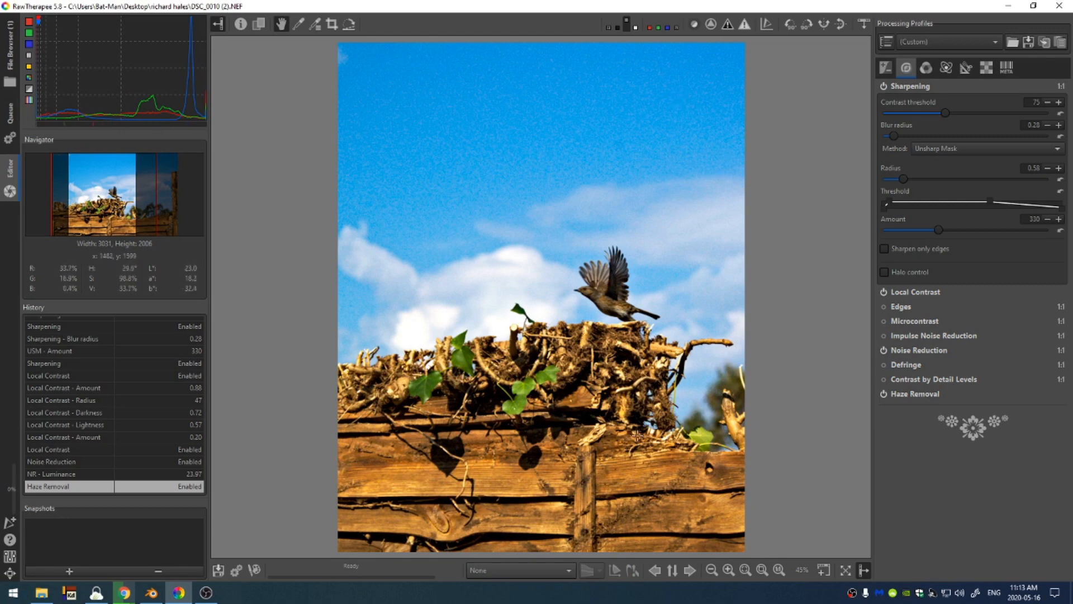
{"action": "left_click", "coordinate": [916, 394]}
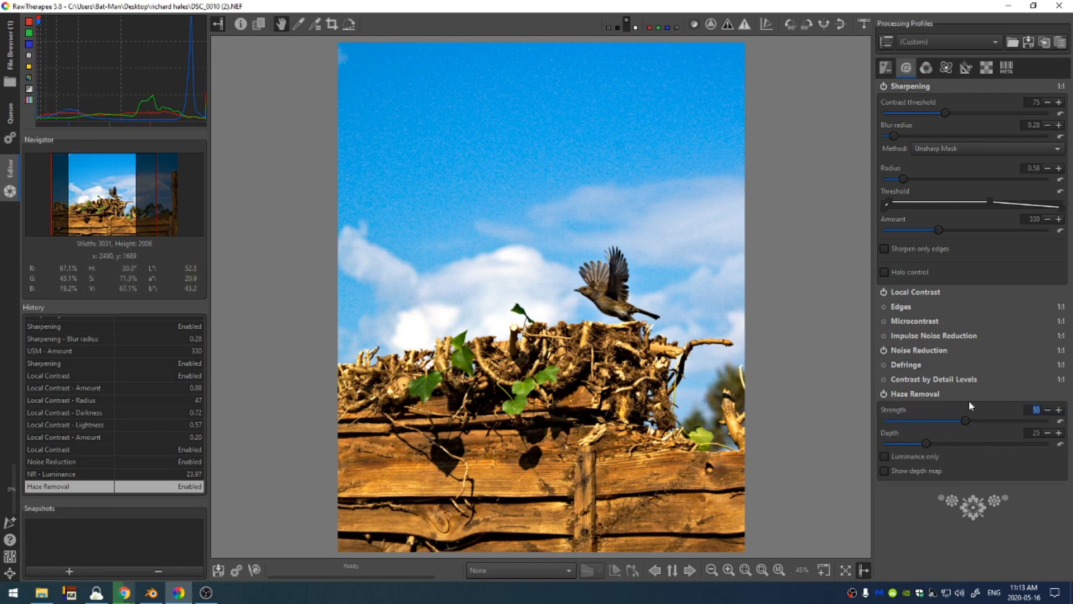
{"action": "left_click", "coordinate": [894, 442]}
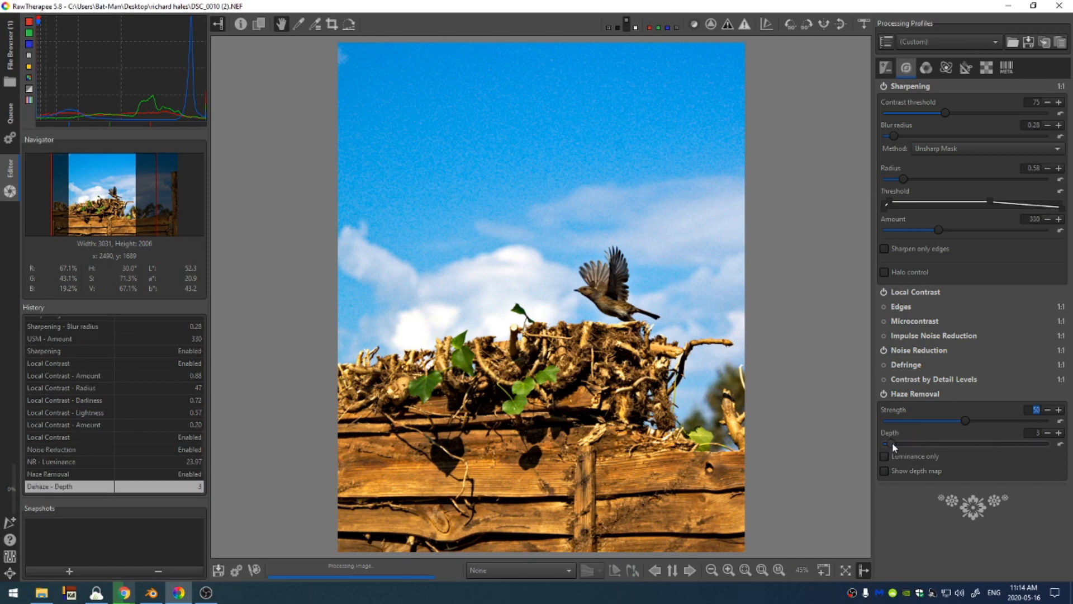
{"action": "left_click_drag", "start_coordinate": [898, 443], "coordinate": [936, 418]}
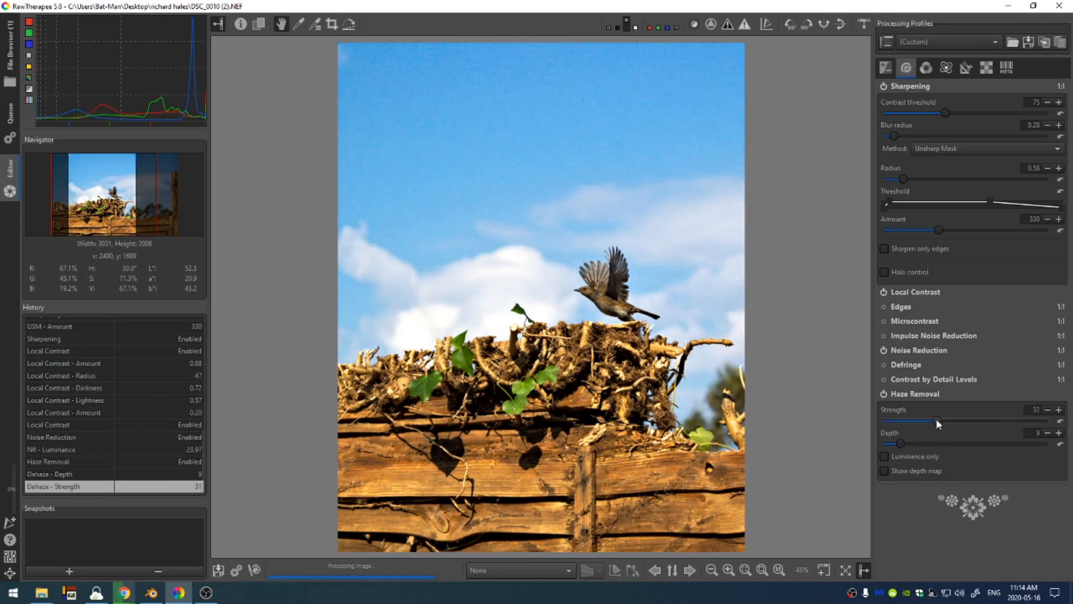
{"action": "left_click", "coordinate": [893, 395]}
Enable Vibrance and set its pastel tones to 13
{"action": "left_click", "coordinate": [926, 67]}
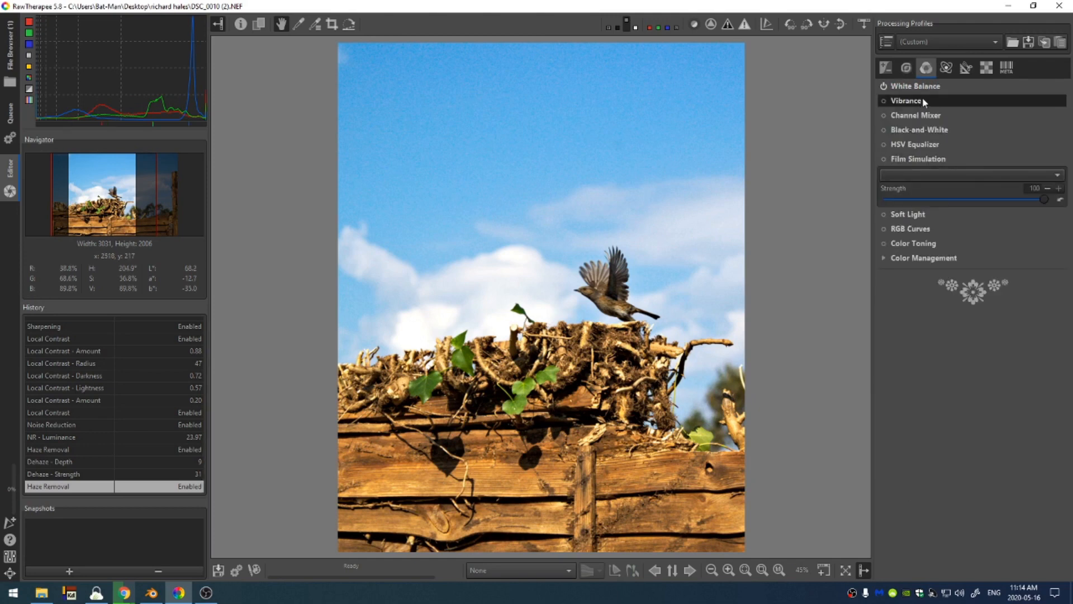
{"action": "left_click", "coordinate": [884, 100]}
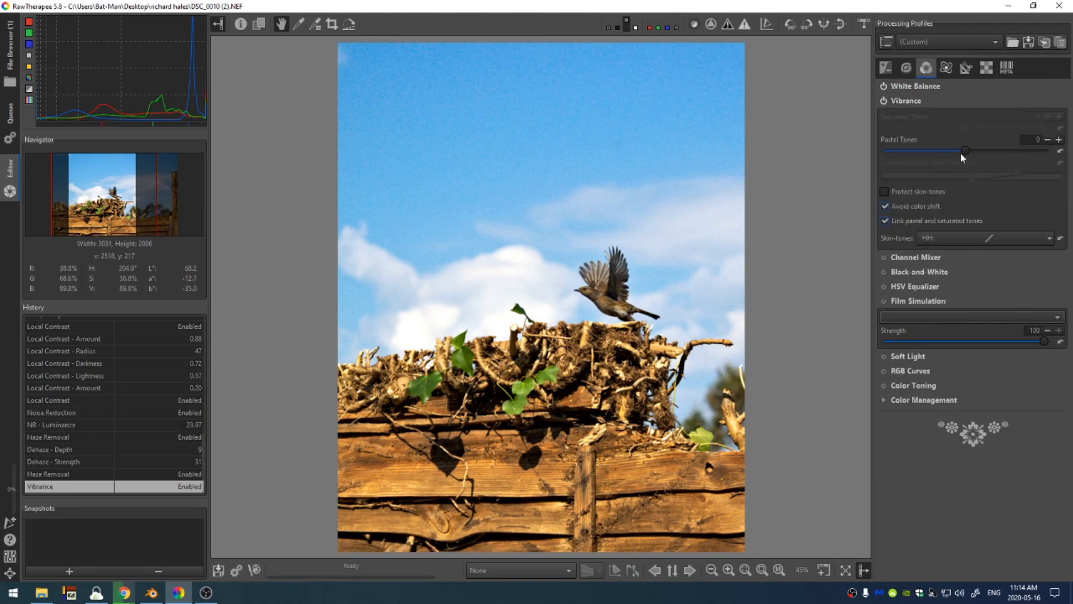
{"action": "left_click_drag", "start_coordinate": [965, 150], "coordinate": [978, 150]}
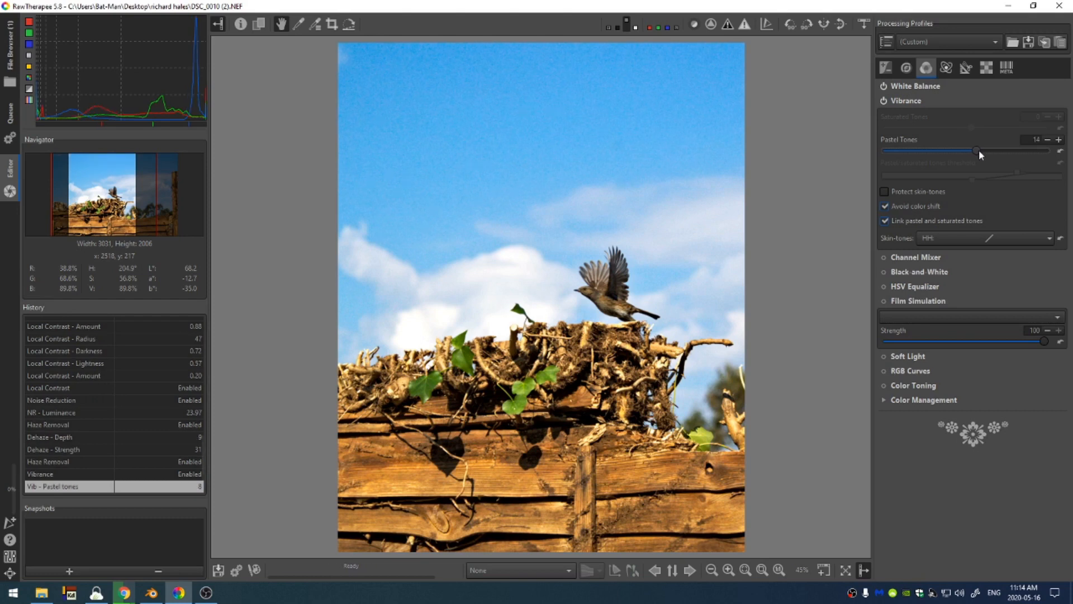
{"action": "left_click", "coordinate": [922, 101]}
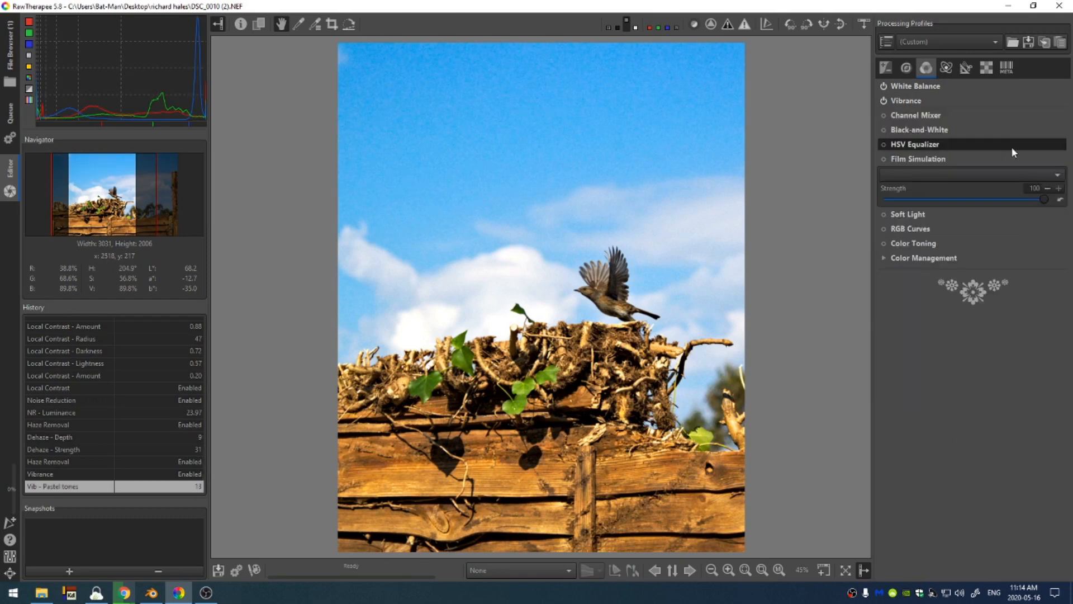
Enable RGB Curves and lift the blue channel curve with two points, toggling it to compare
{"action": "left_click", "coordinate": [937, 159]}
{"action": "left_click", "coordinate": [884, 188]}
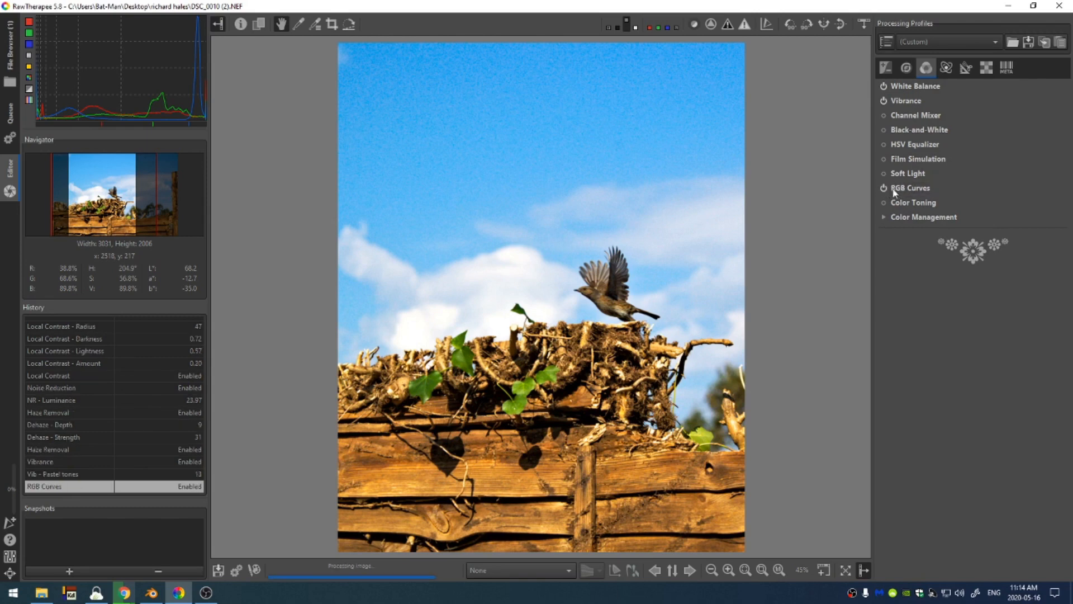
{"action": "left_click", "coordinate": [1050, 227]}
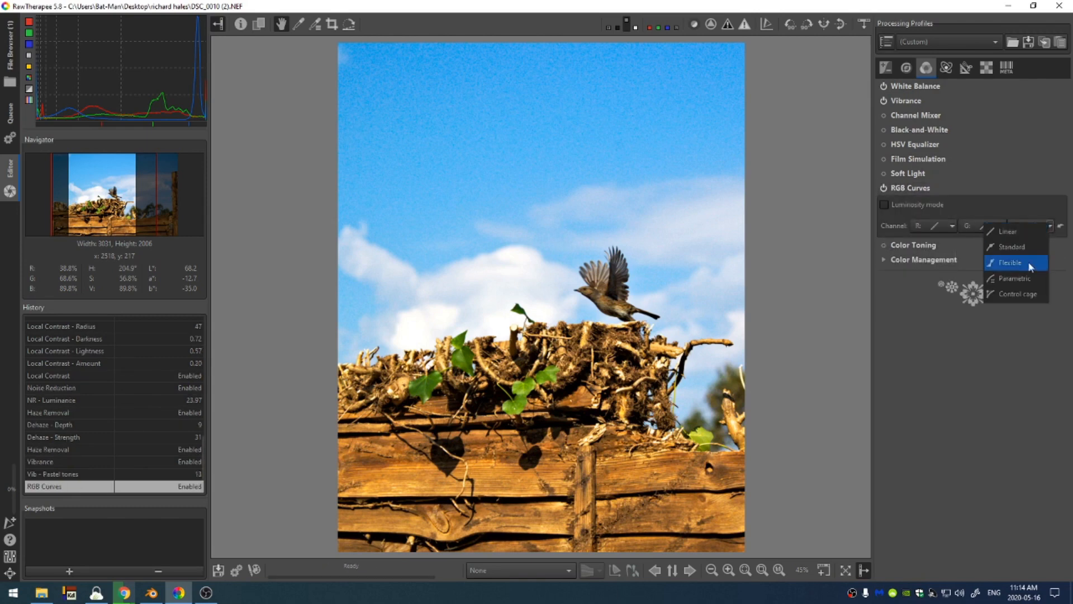
{"action": "left_click", "coordinate": [1022, 234]}
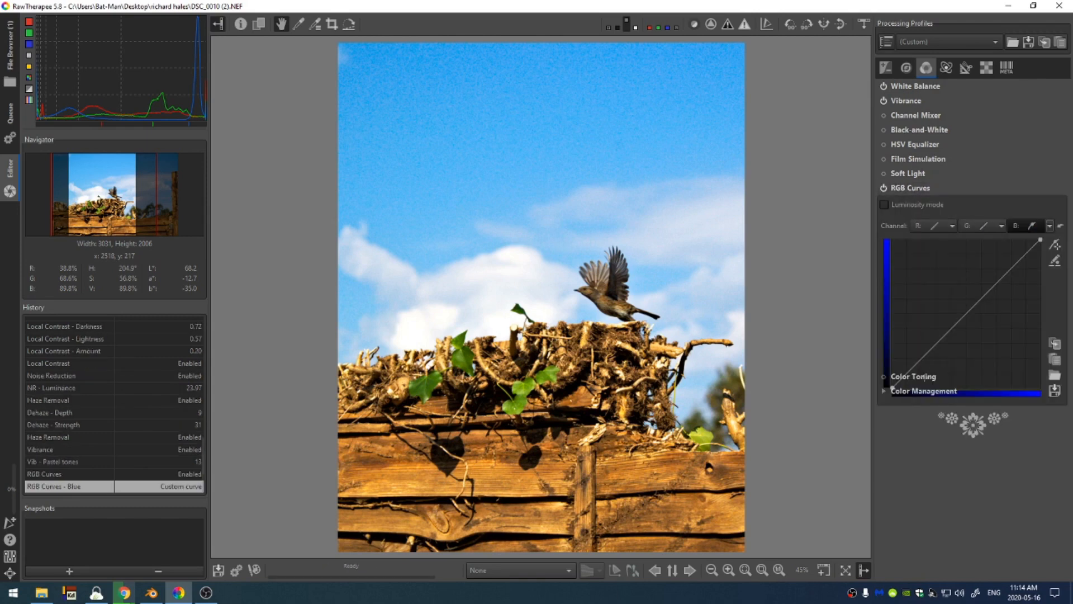
{"action": "left_click", "coordinate": [917, 357]}
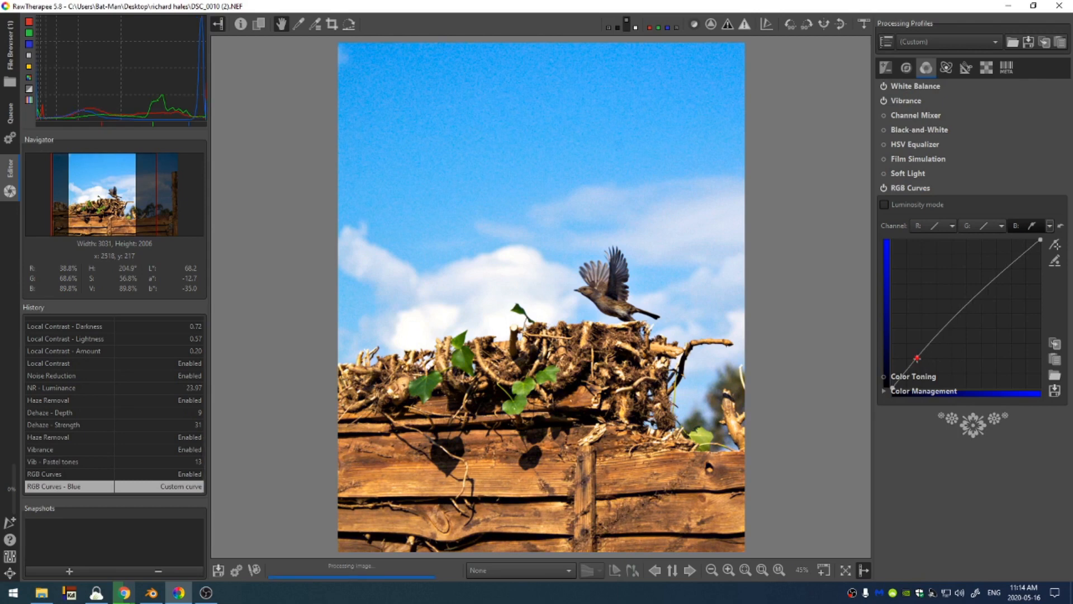
{"action": "mouse_move", "coordinate": [1001, 278]}
{"action": "left_mouse_down"}
{"action": "mouse_move", "coordinate": [1003, 292]}
{"action": "mouse_move", "coordinate": [995, 273]}
{"action": "left_mouse_up"}
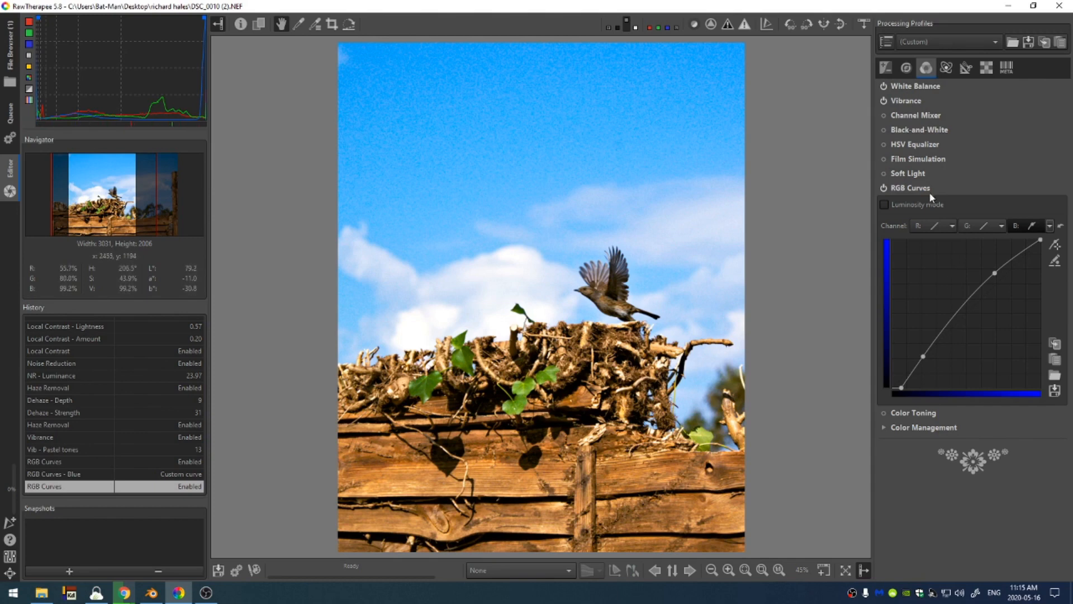
{"action": "left_click", "coordinate": [883, 187]}
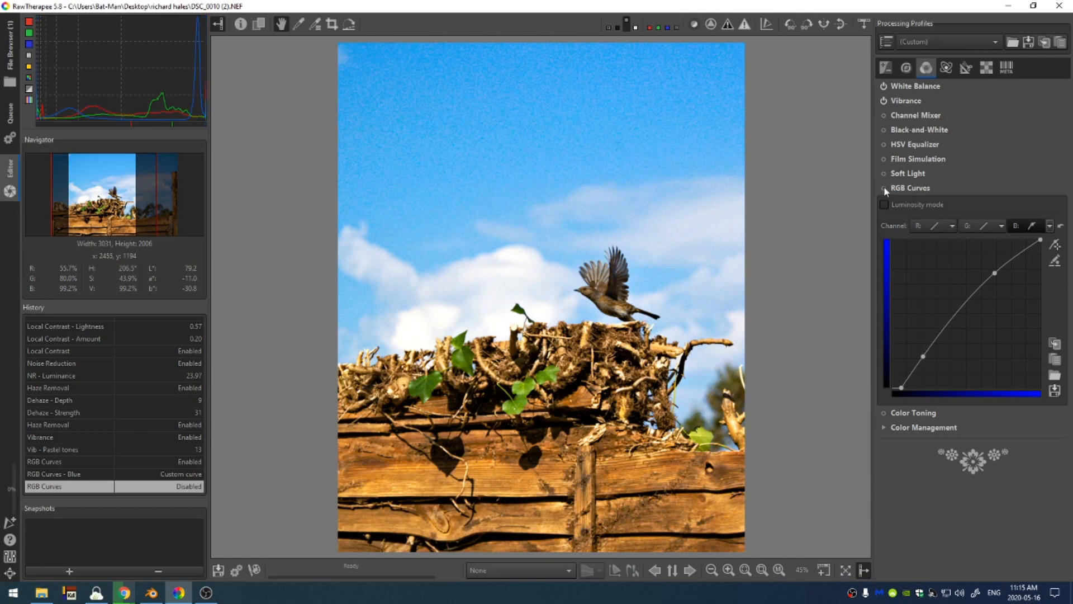
{"action": "left_click", "coordinate": [884, 188]}
Nudge the green curve's black point and give the red channel a Standard curve with two added points
{"action": "left_click", "coordinate": [984, 226]}
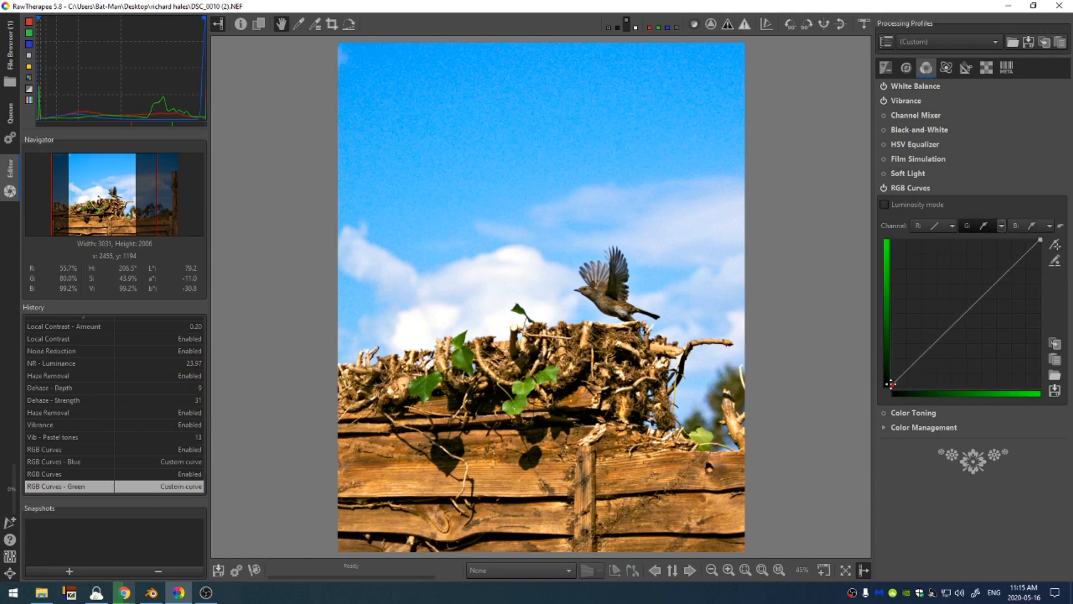
{"action": "left_click_drag", "start_coordinate": [892, 387], "coordinate": [889, 382]}
{"action": "left_click", "coordinate": [953, 226]}
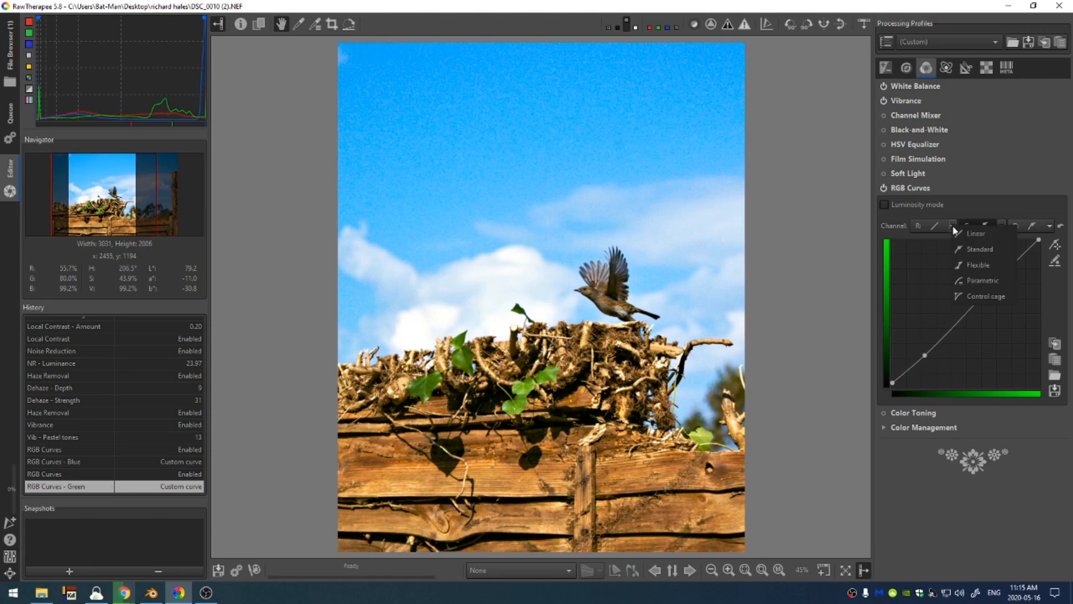
{"action": "left_click", "coordinate": [978, 249]}
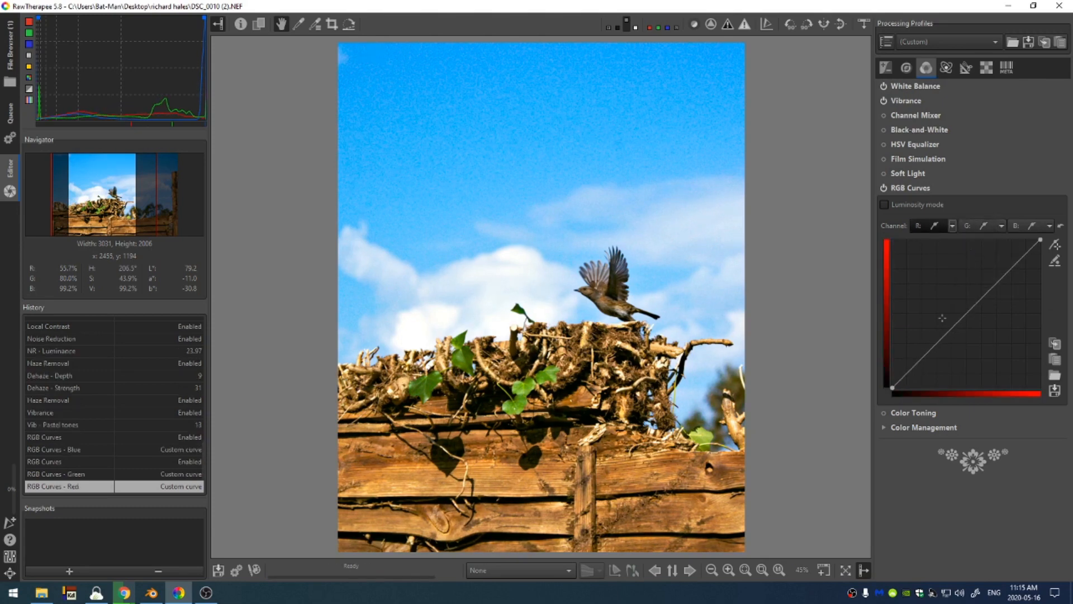
{"action": "left_click", "coordinate": [916, 365]}
{"action": "left_click", "coordinate": [968, 314]}
Switch the blue curve to Standard, pull in its top point and add a midpoint, toggling RGB Curves to compare
{"action": "left_click", "coordinate": [1050, 226]}
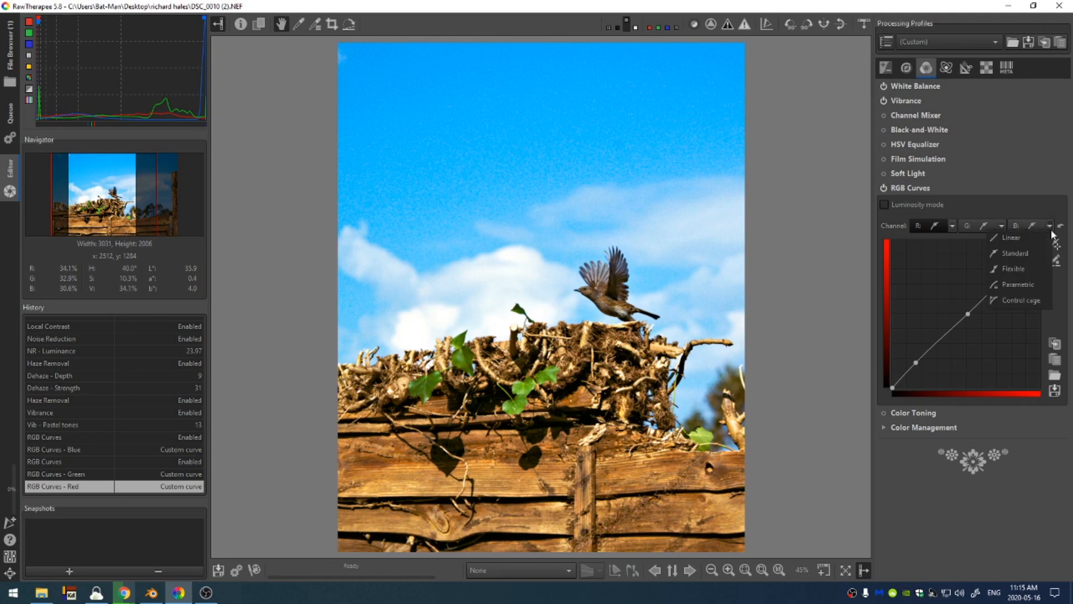
{"action": "left_click", "coordinate": [1015, 253]}
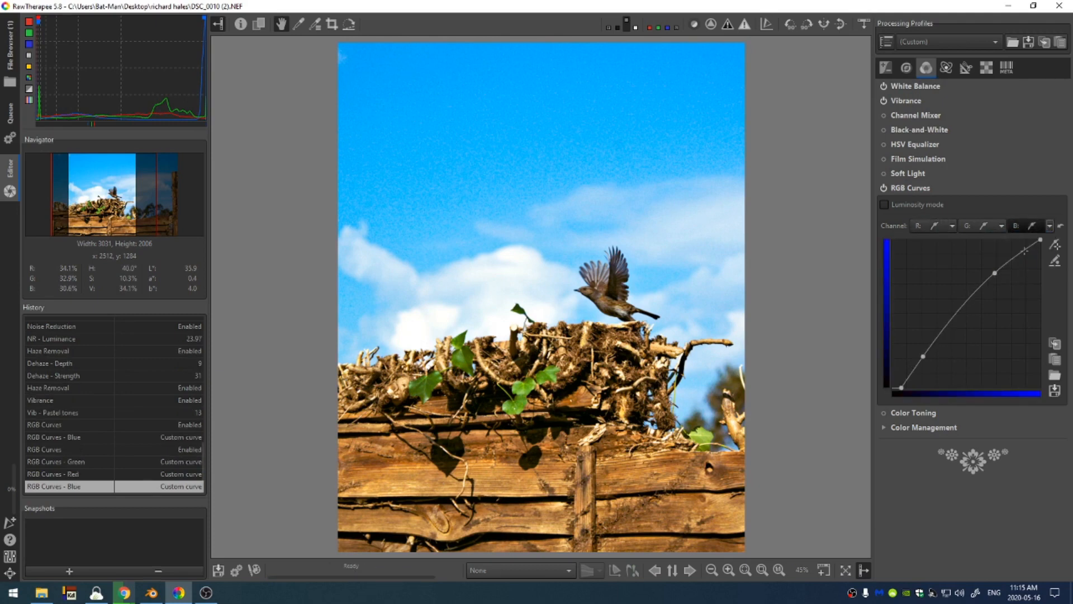
{"action": "left_click_drag", "start_coordinate": [1040, 239], "coordinate": [1034, 237]}
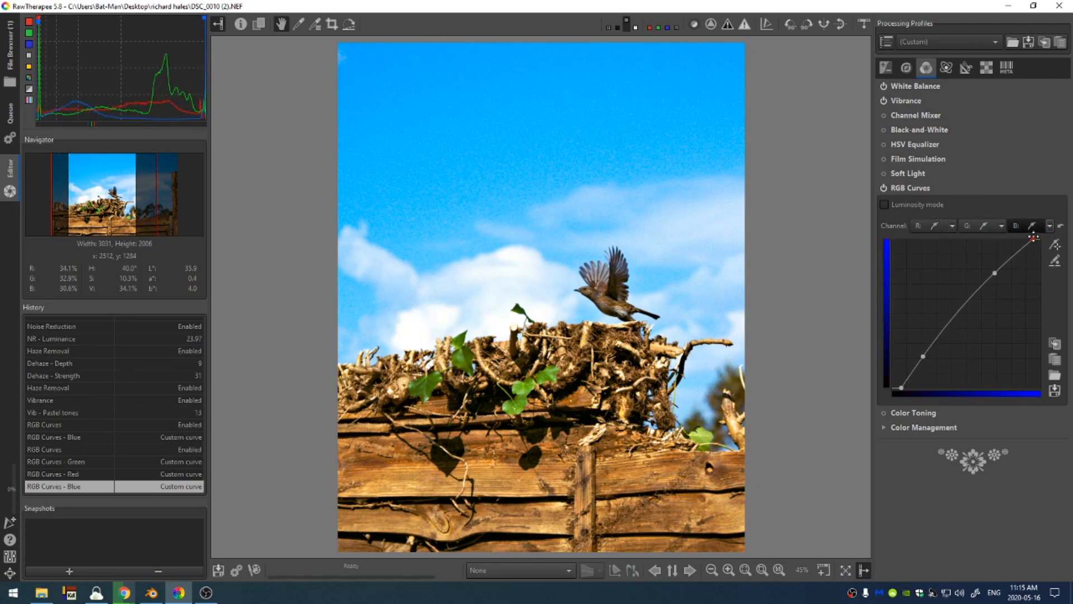
{"action": "left_click", "coordinate": [884, 187]}
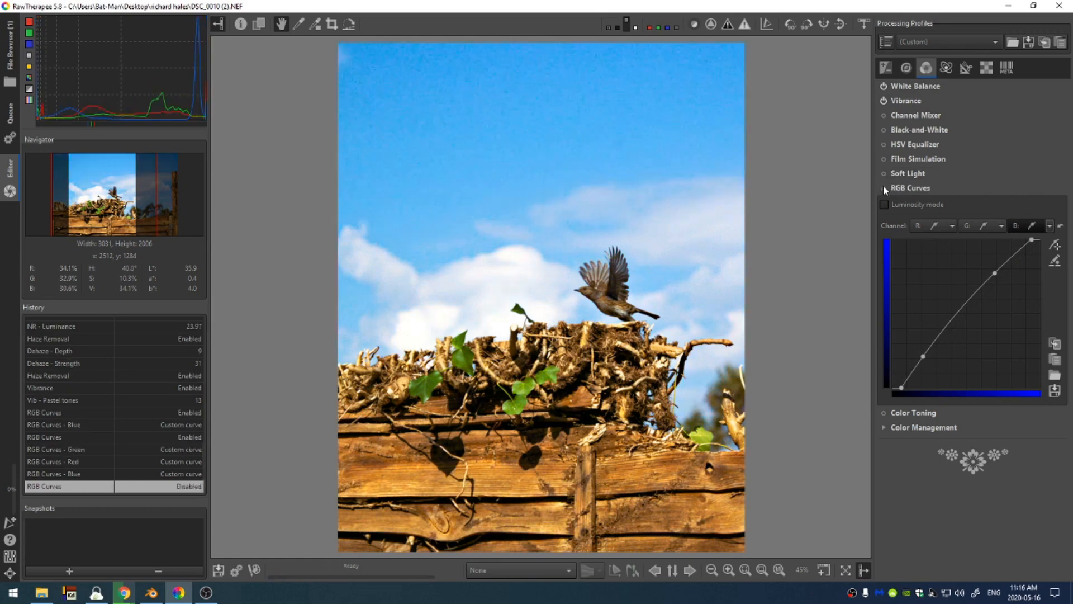
{"action": "left_click", "coordinate": [884, 188]}
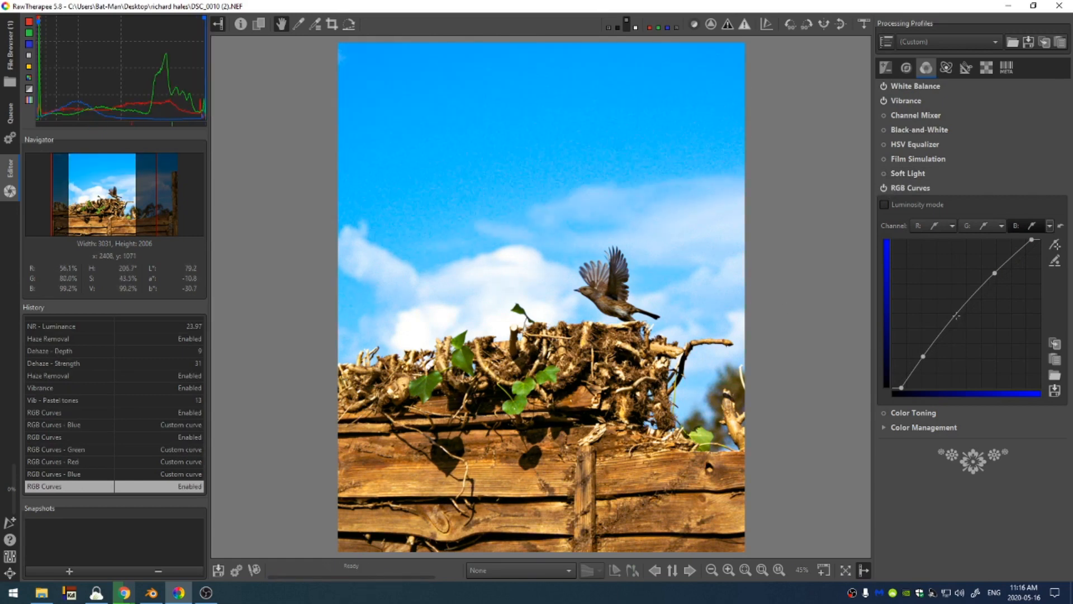
{"action": "left_click", "coordinate": [960, 316]}
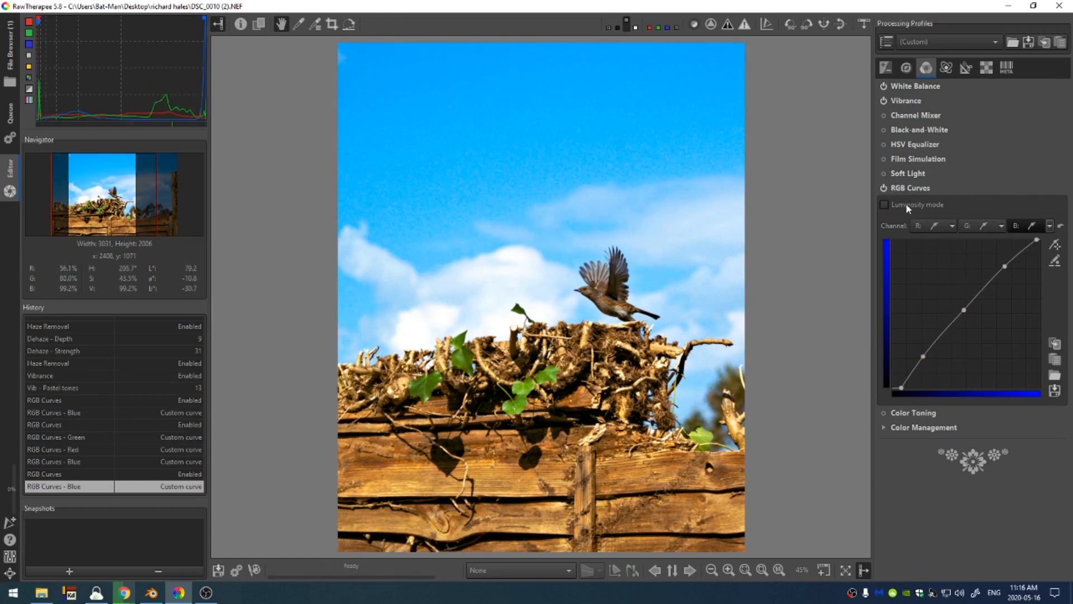
Enable Color Toning, shift the correction region toward blue (a -0.009, b -0.16) and set saturation to 3
{"action": "left_click", "coordinate": [884, 413]}
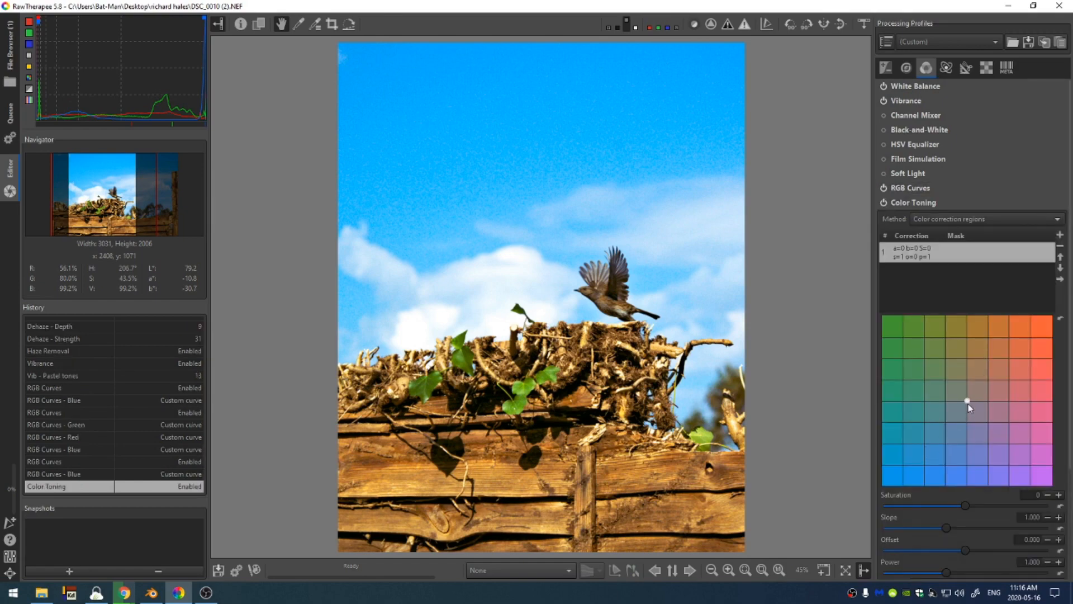
{"action": "left_click_drag", "start_coordinate": [968, 401], "coordinate": [968, 428]}
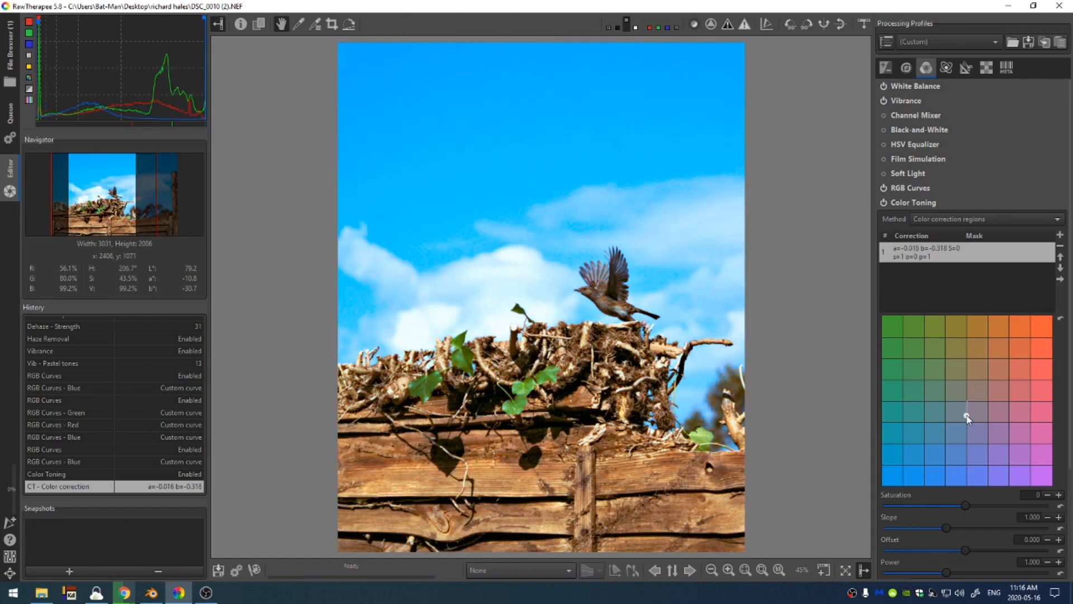
{"action": "mouse_move", "coordinate": [965, 505]}
{"action": "left_mouse_down"}
{"action": "mouse_move", "coordinate": [979, 506]}
{"action": "mouse_move", "coordinate": [969, 503]}
{"action": "left_mouse_up"}
{"action": "left_click", "coordinate": [882, 202]}
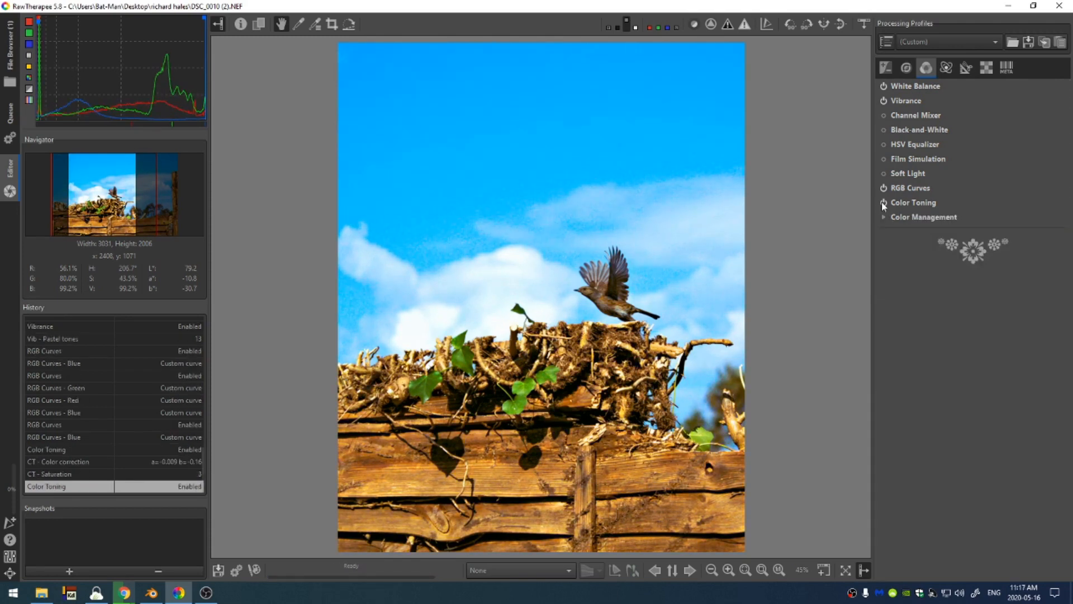
Toggle Color Toning to compare its effect, and enable the Vignette Filter
{"action": "left_click", "coordinate": [882, 202]}
{"action": "left_click", "coordinate": [886, 67]}
{"action": "scroll", "coordinate": [977, 132], "scroll_direction": "down", "scroll_amount": 1}
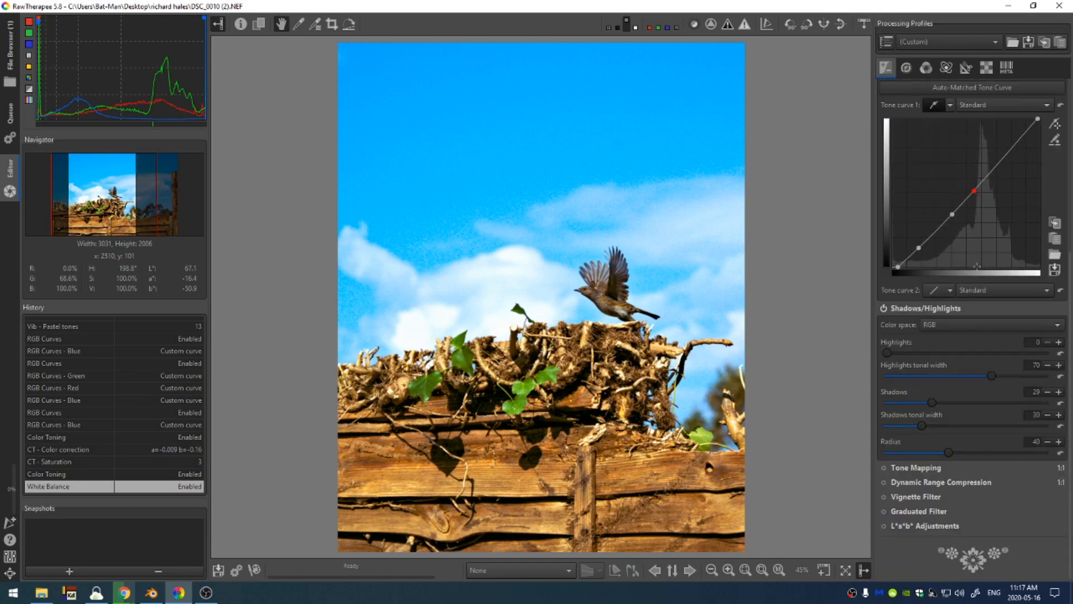
{"action": "left_click", "coordinate": [884, 496]}
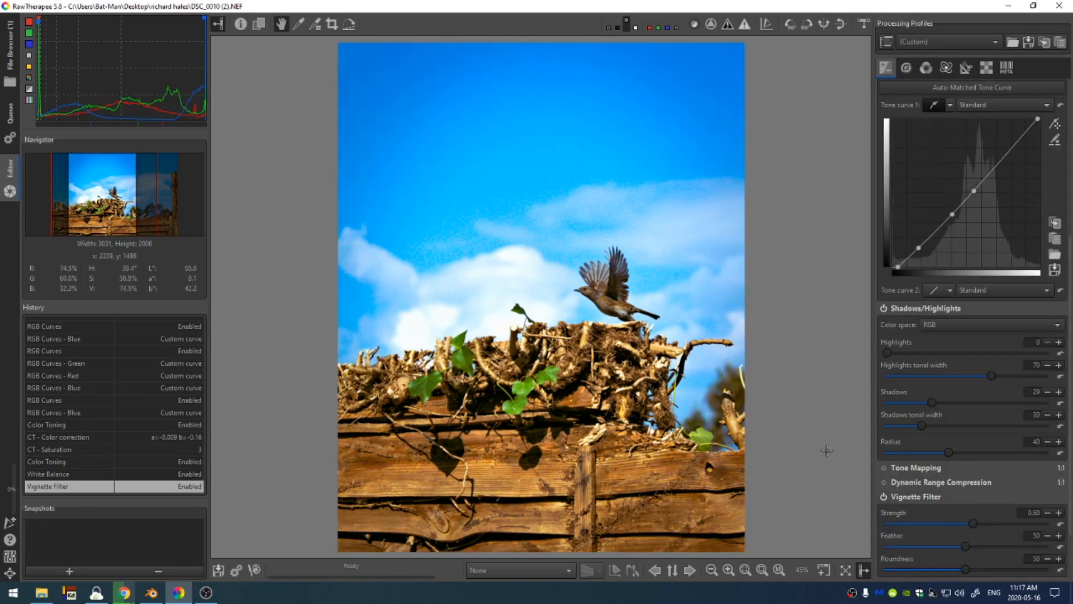
Set the vignette strength to 4.97, feather to 55 and roundness to 67
{"action": "scroll", "coordinate": [919, 503], "scroll_direction": "down", "scroll_amount": 2}
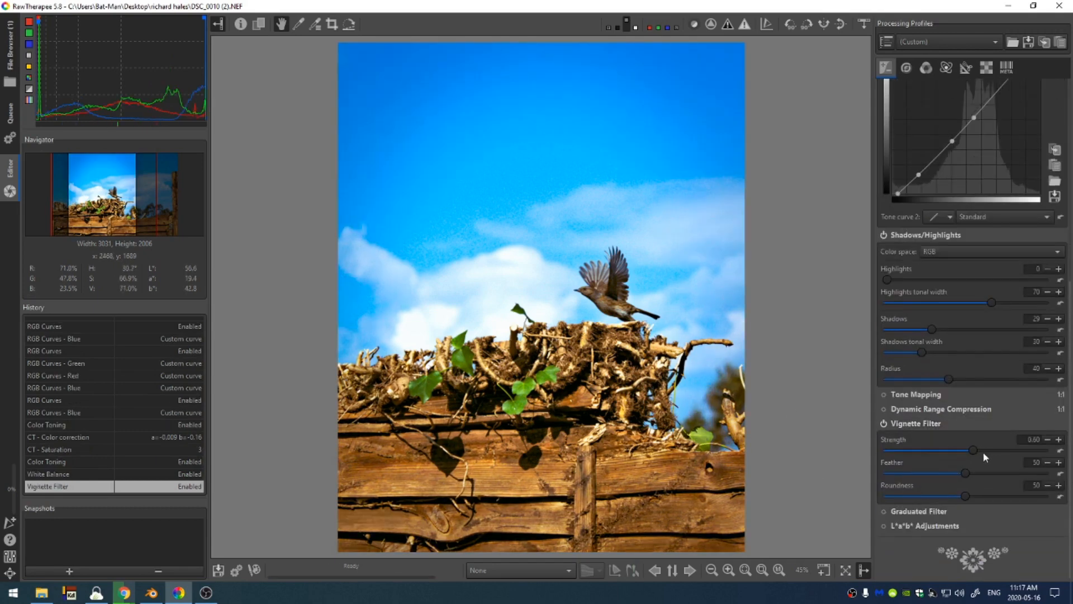
{"action": "left_click", "coordinate": [1030, 452]}
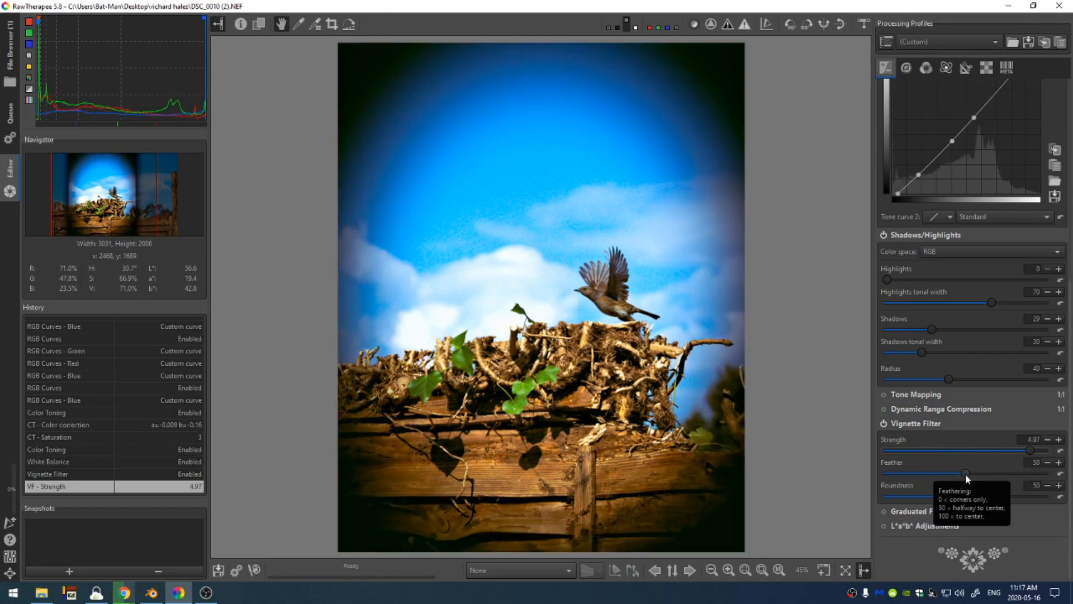
{"action": "left_click_drag", "start_coordinate": [965, 474], "coordinate": [993, 496]}
{"action": "left_click", "coordinate": [985, 496]}
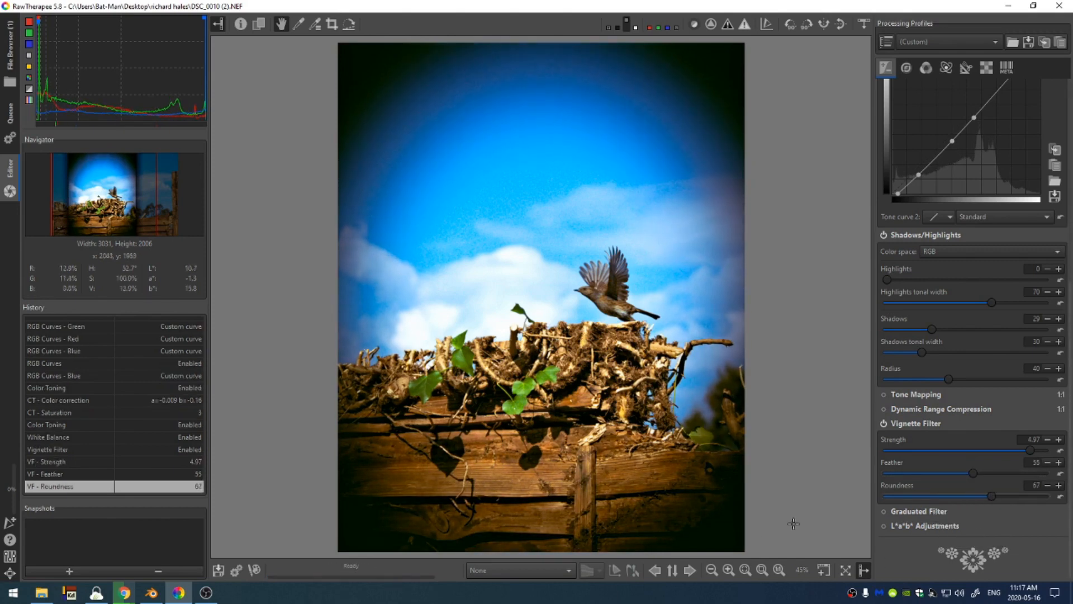
Reset the vignette strength and set it to a subtler 0.80
{"action": "left_click", "coordinate": [1060, 452]}
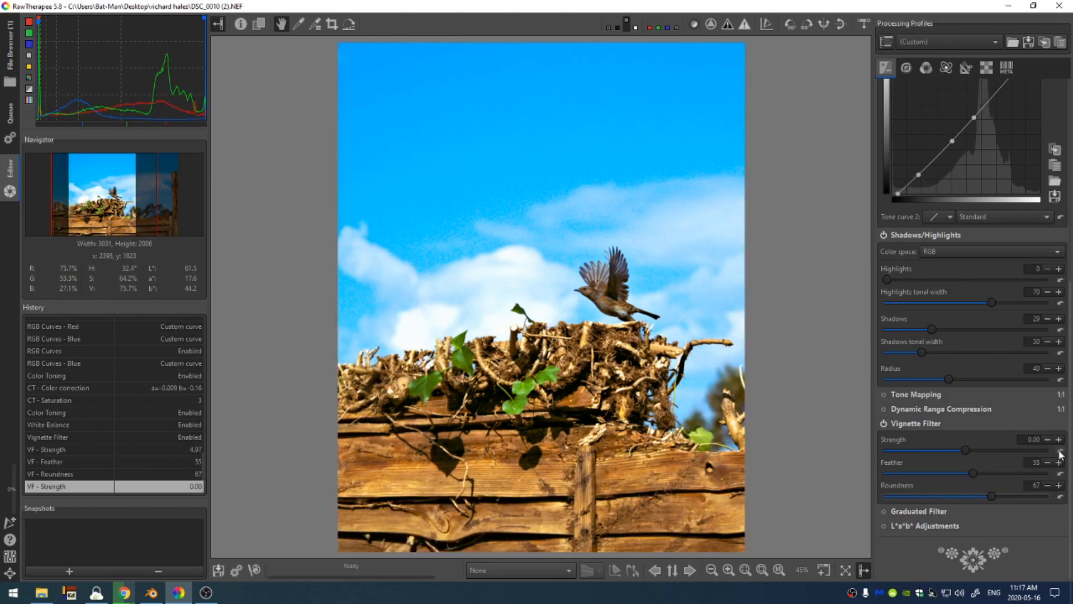
{"action": "left_click_drag", "start_coordinate": [966, 450], "coordinate": [977, 450]}
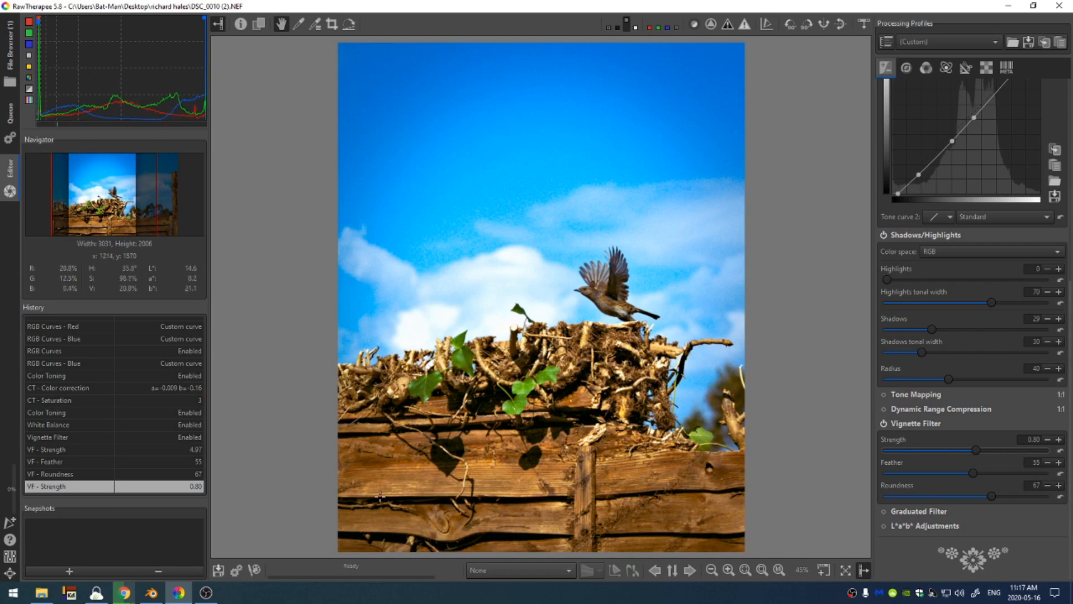